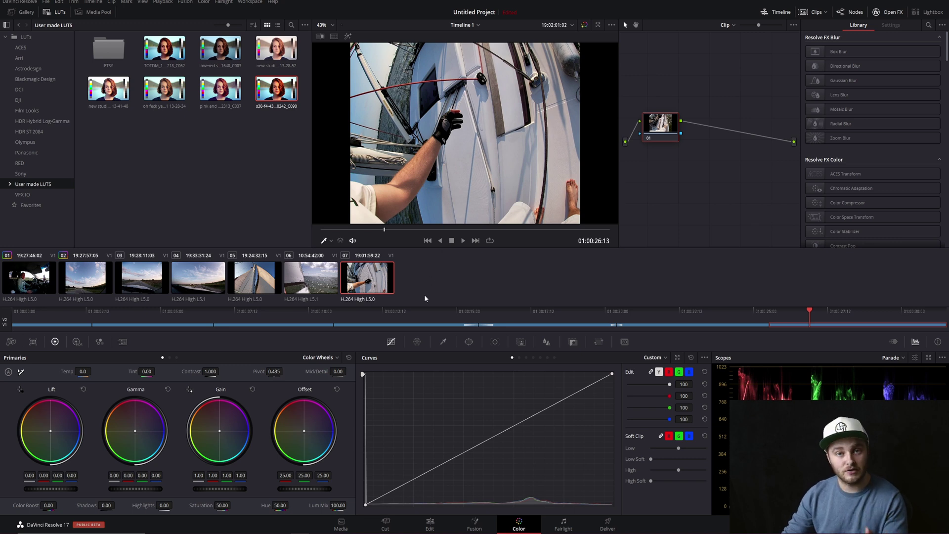
- Show the Color Warper for the sailing clip and move the playhead to the frame at 01:00:27:15
click(417, 342)
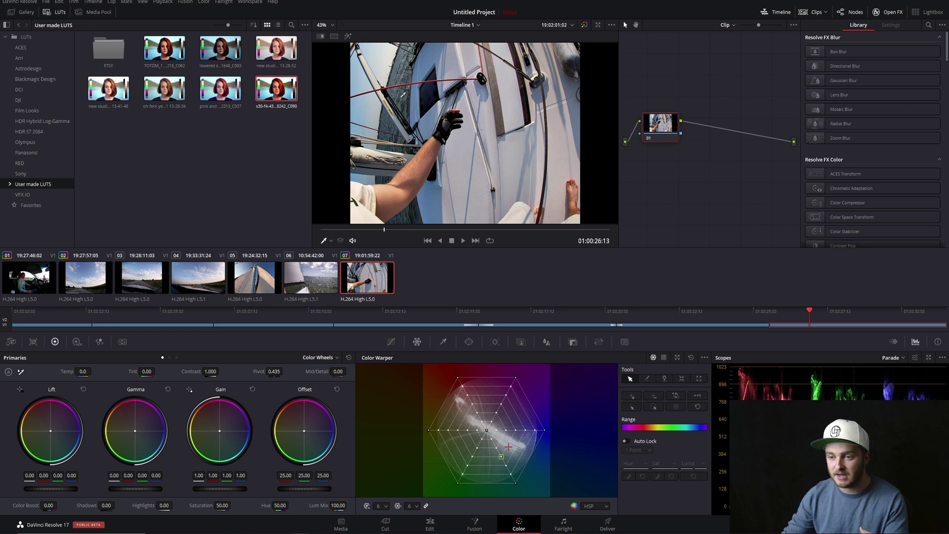
drag(421, 230, 439, 230)
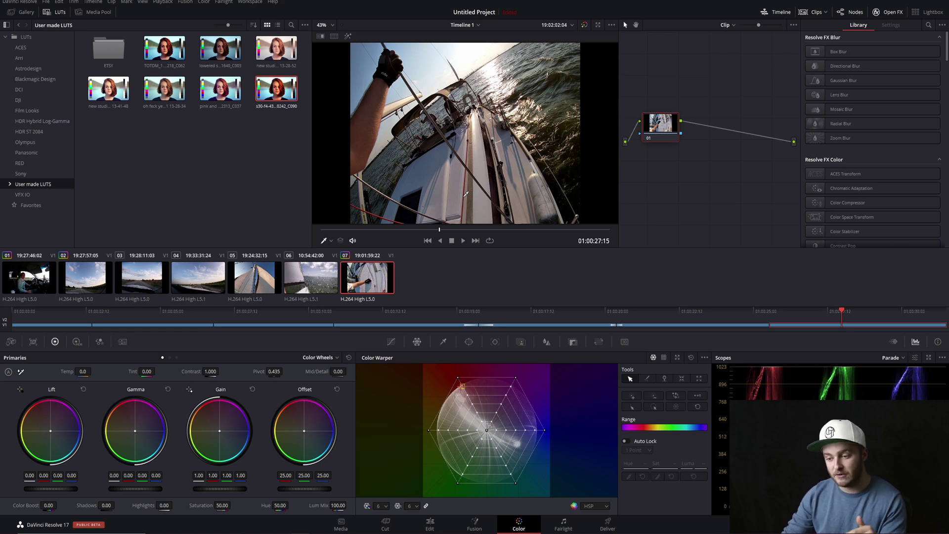
- Try shifting the red mesh point behind the arm's skin tone toward magenta, to about hue 0.19 and saturation 1.04
click(463, 389)
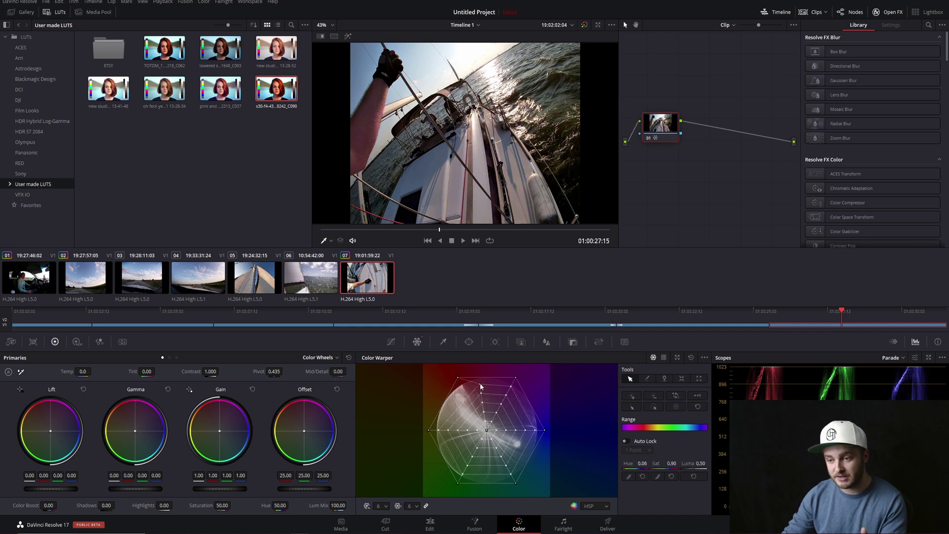
key(ctrl+z)
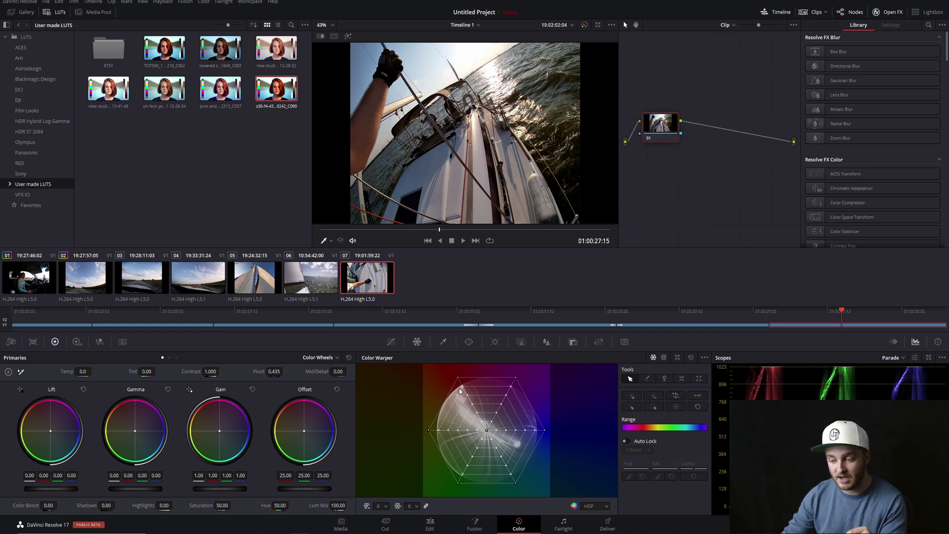
drag(471, 402, 464, 390)
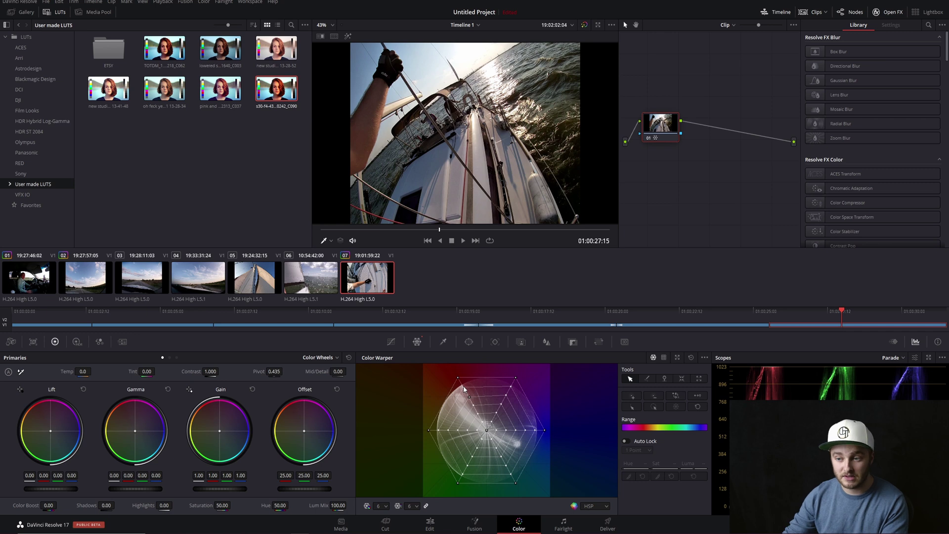
click(464, 389)
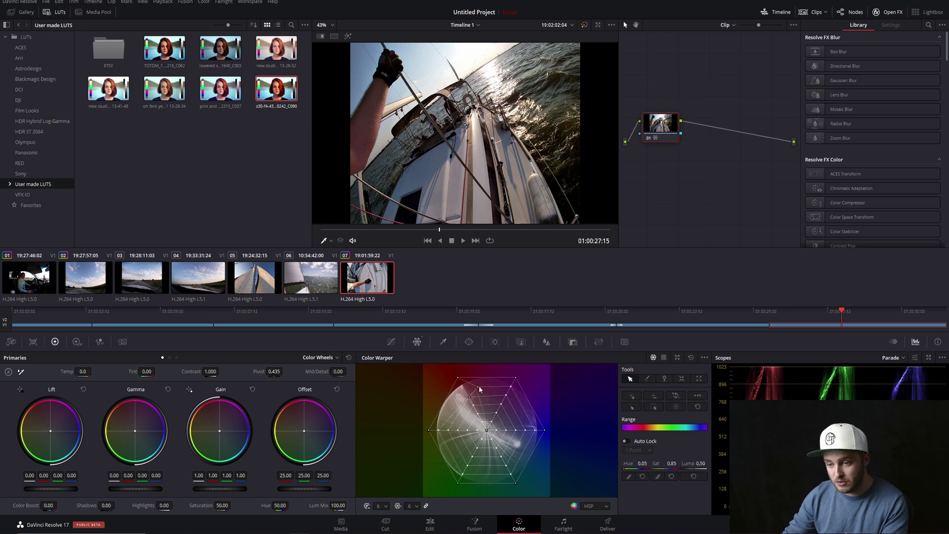
drag(479, 390, 520, 388)
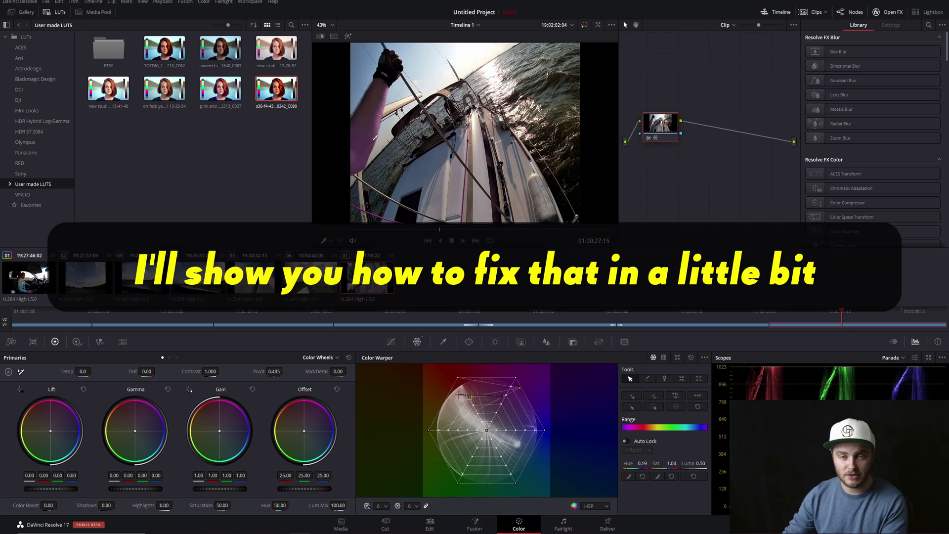
click(495, 408)
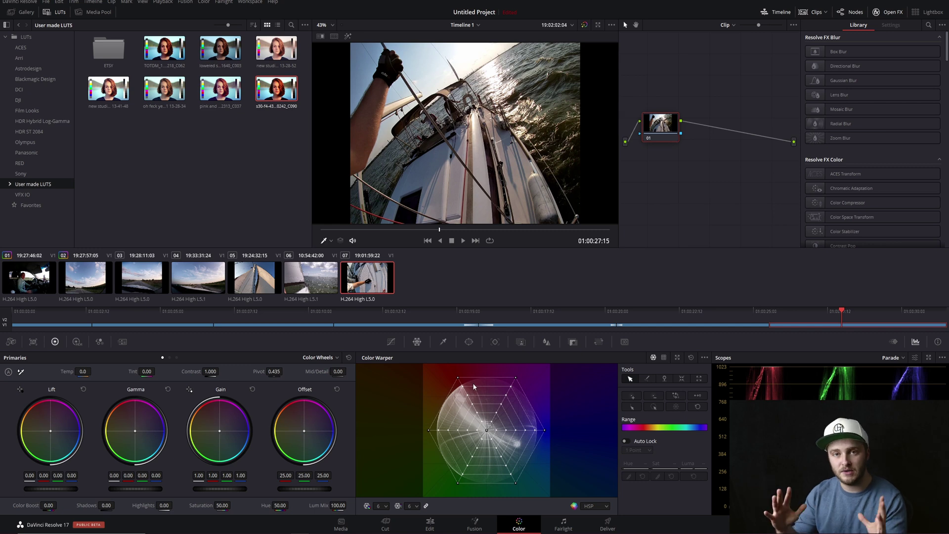
- Try the Color Warper mesh with 24 hue divisions, and return it to 6
click(381, 505)
click(380, 494)
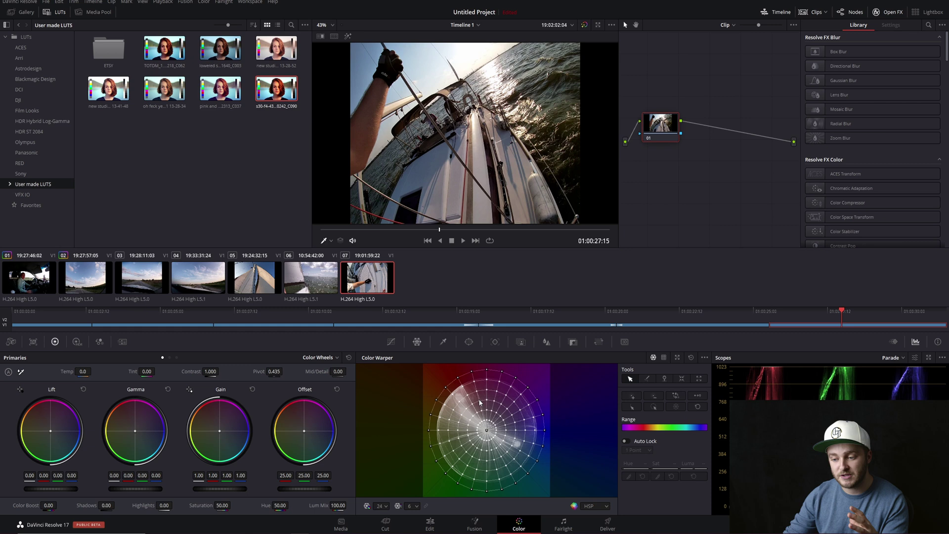
click(384, 506)
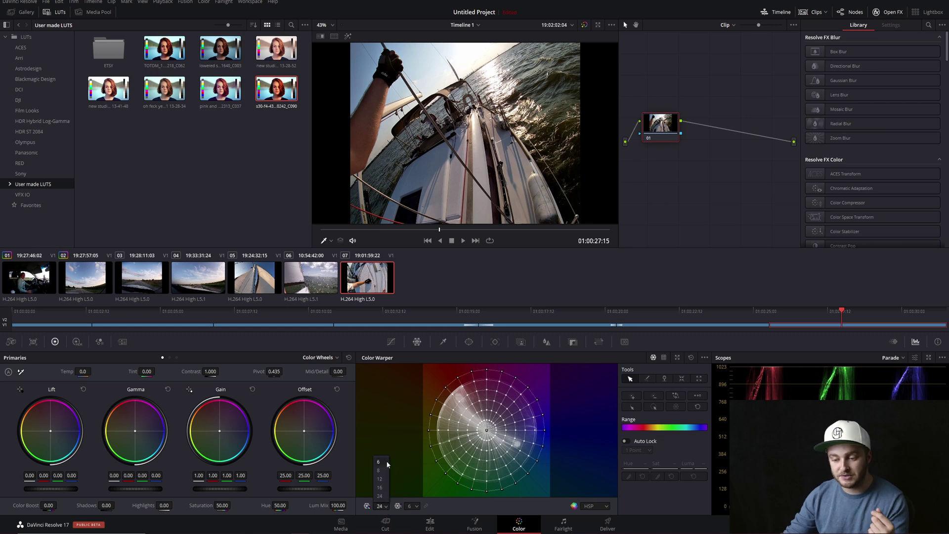
click(386, 497)
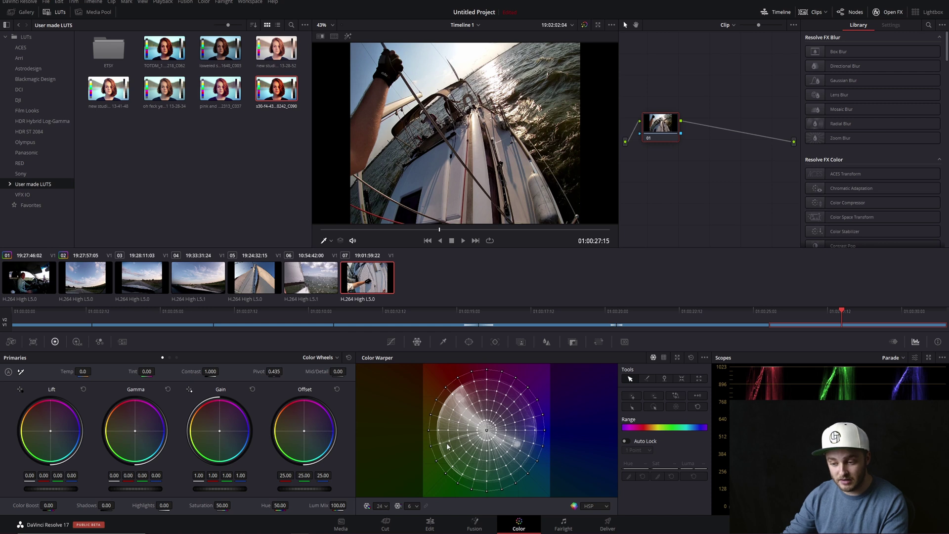
click(381, 509)
click(383, 462)
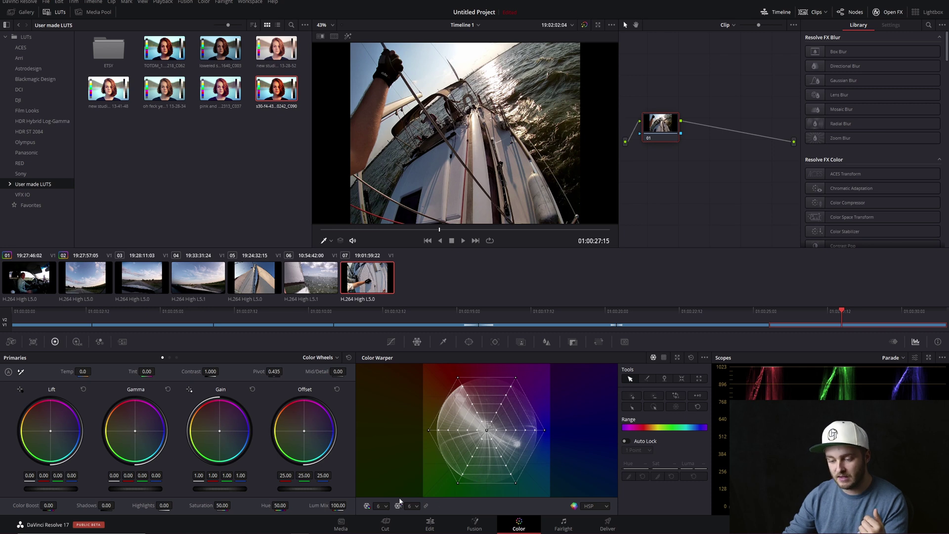
- Set the Color Warper mesh resolution to 24 hue divisions and 16 saturation divisions
click(383, 506)
click(383, 496)
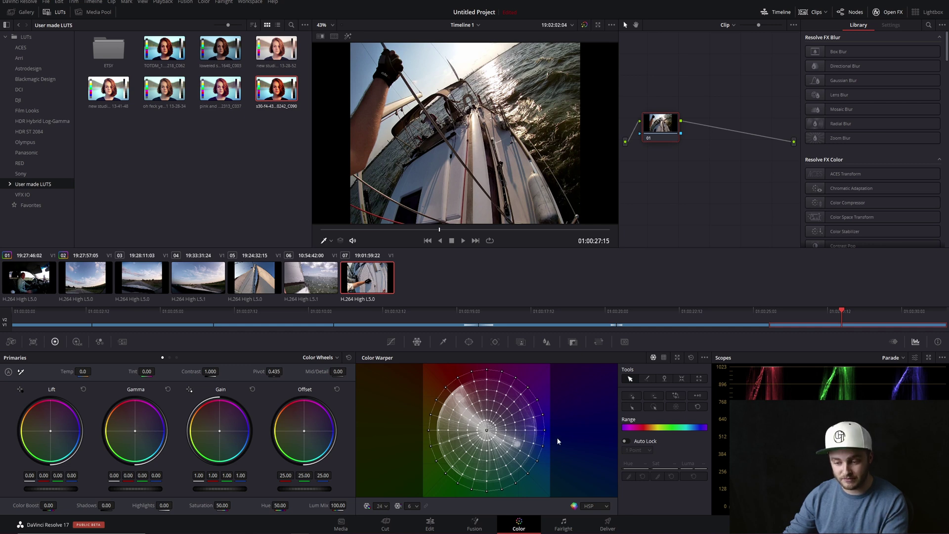
click(412, 505)
click(414, 532)
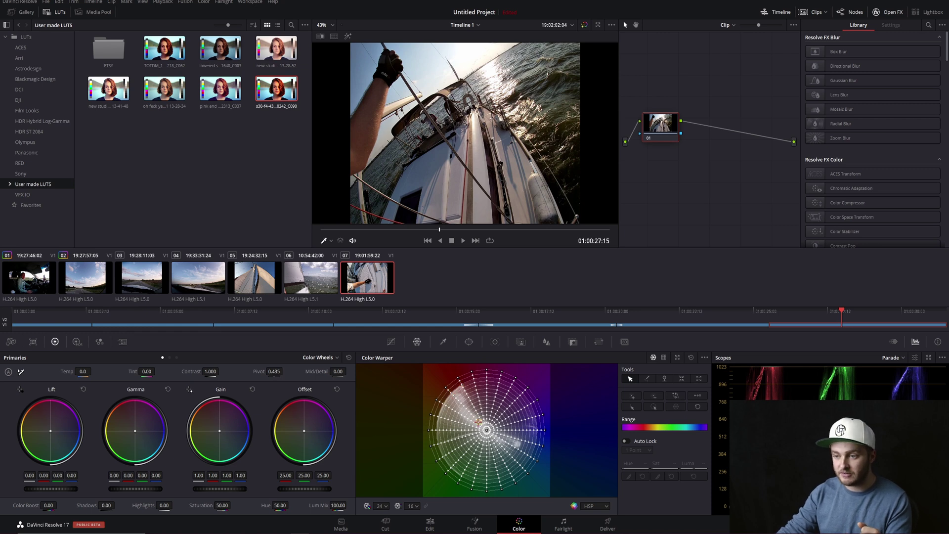
- Try moving the mesh point sampled from the water to about hue 0.71, saturation 1.10 and hue 0.55, saturation 0.55, and undo it
click(555, 86)
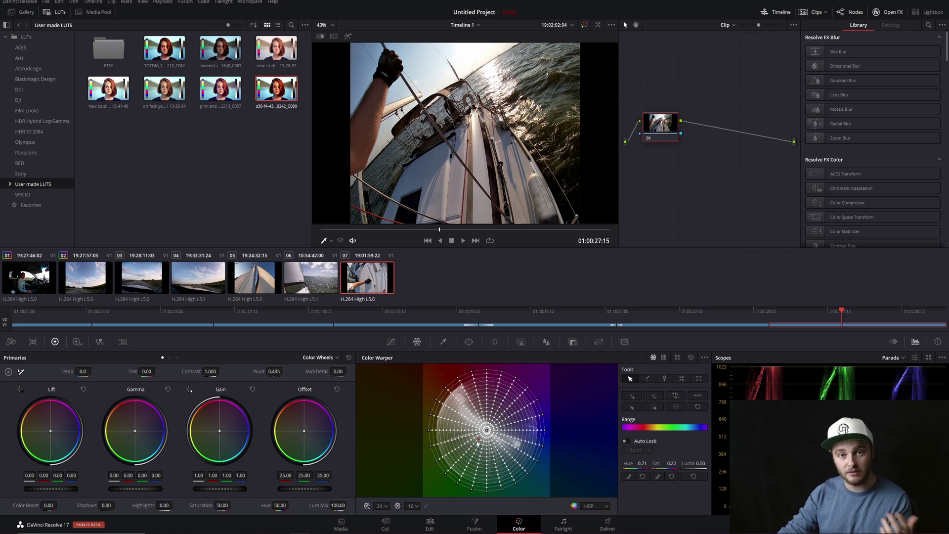
drag(479, 442, 448, 473)
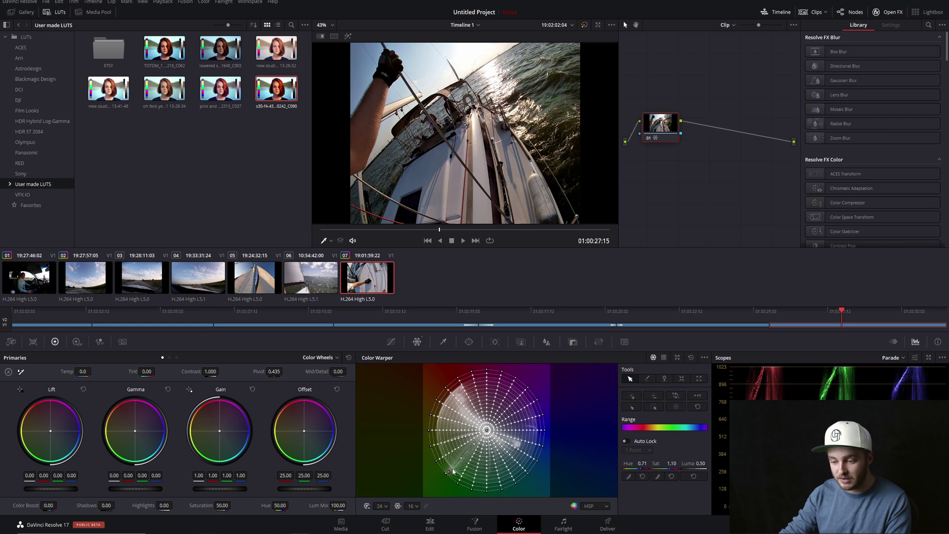
drag(452, 471, 492, 461)
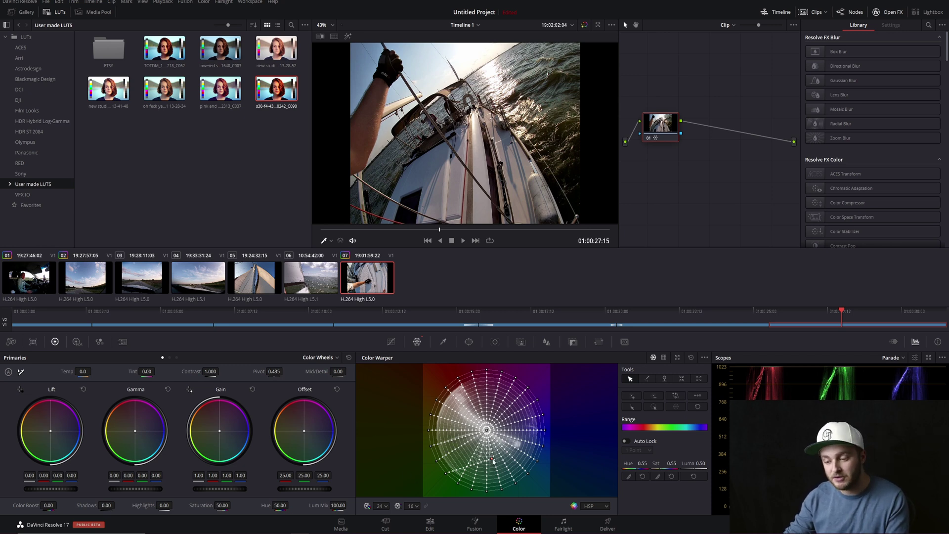
key(ctrl+z)
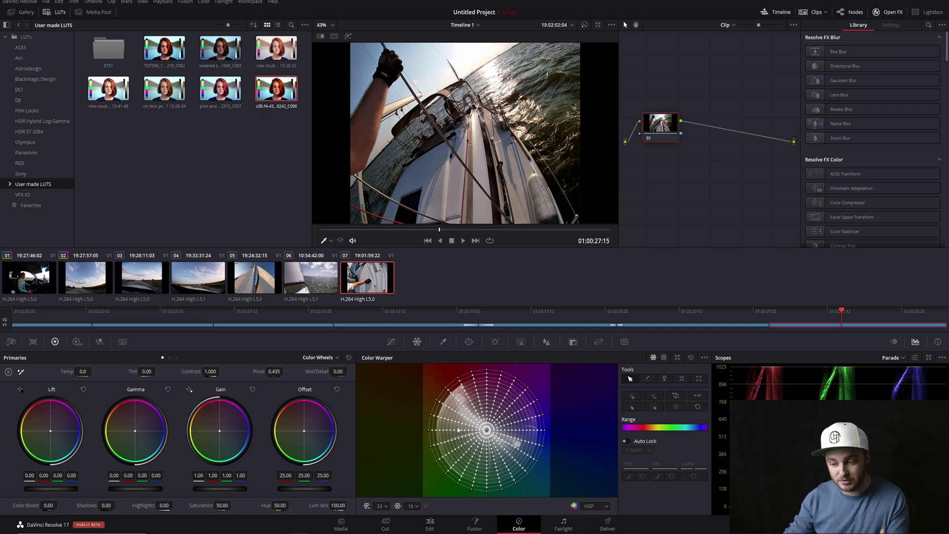
- Try warping one orange mesh point toward magenta and its neighbour outward to about hue 0.81, saturation 1.17, and undo both moves
drag(456, 415, 526, 395)
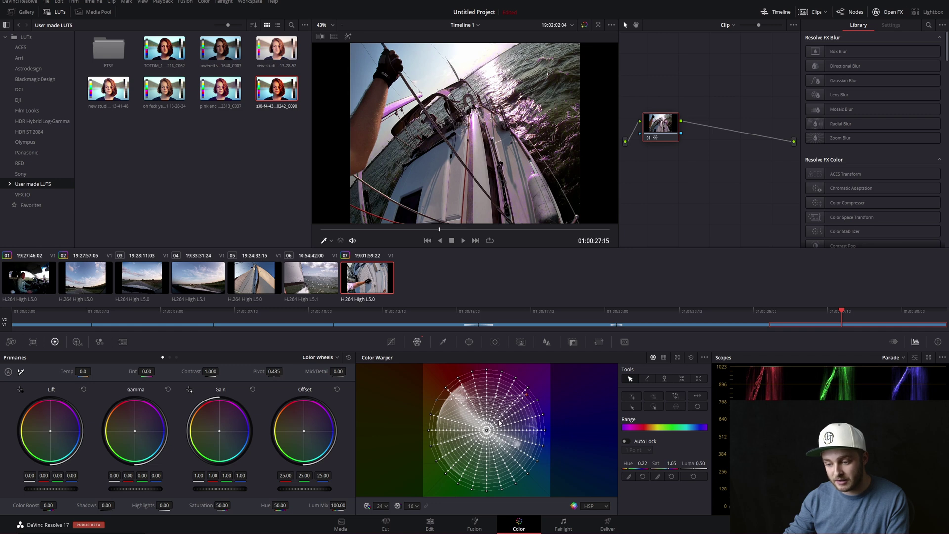
click(459, 425)
drag(460, 425, 411, 438)
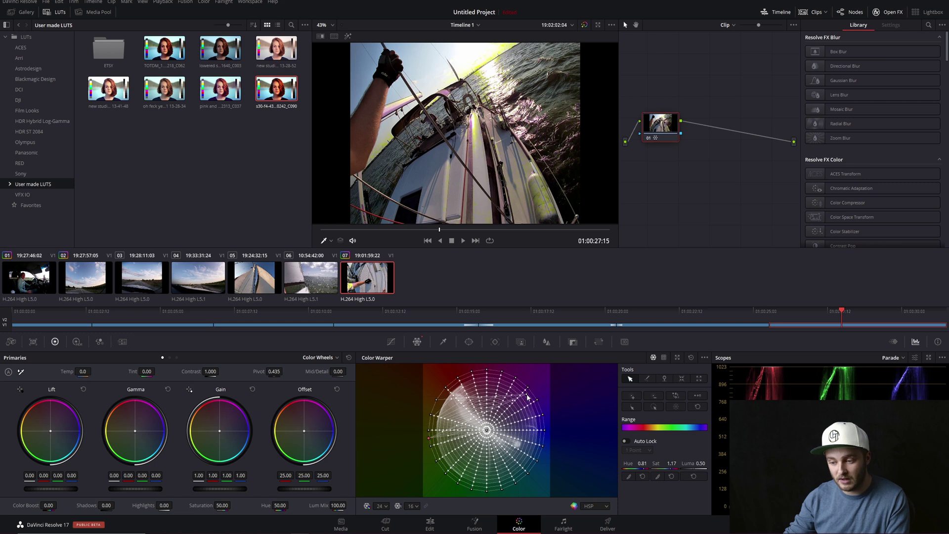
key(ctrl+z)
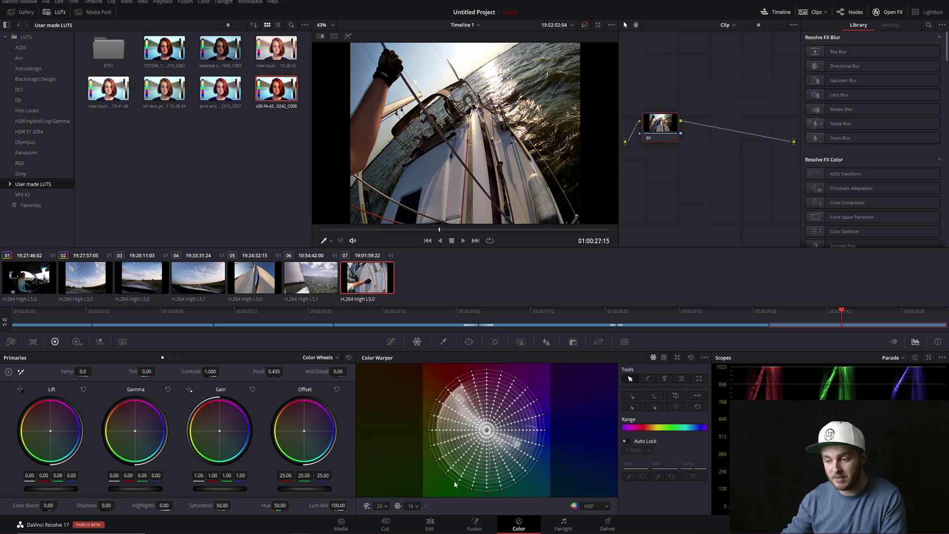
- Draw a selection over mesh points in the magenta and blue area and along the outer green edge
click(646, 378)
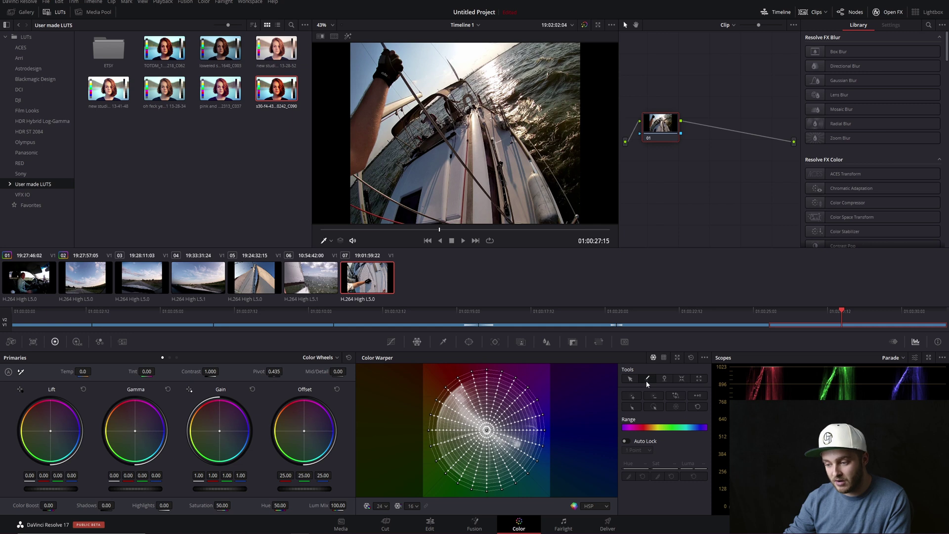
drag(488, 416, 508, 396)
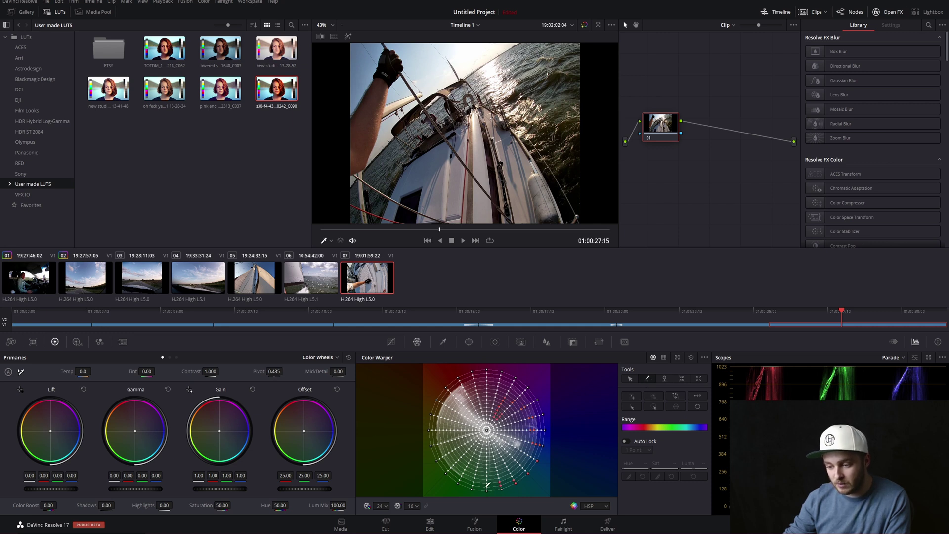
drag(486, 486, 451, 468)
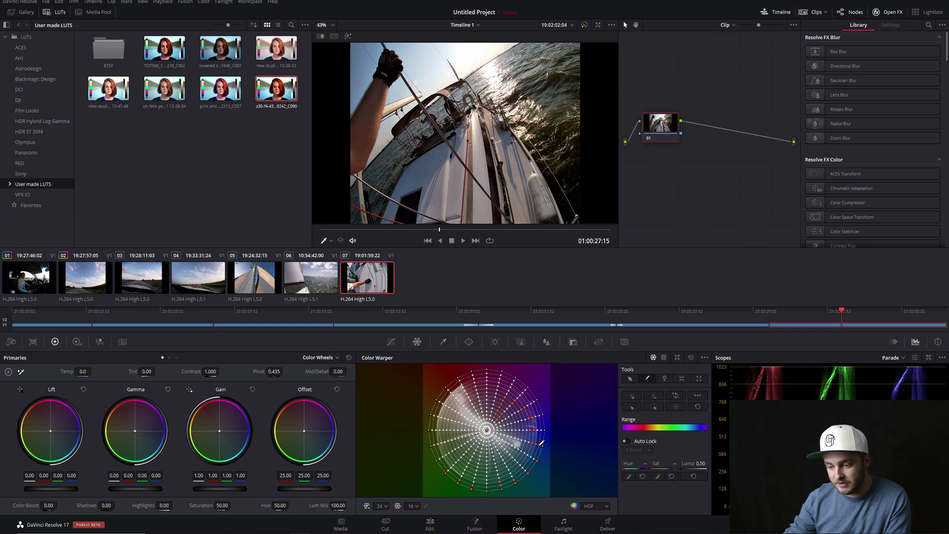
- Try moving the drawn point selection toward cyan, to about hue 0.46 and saturation 1.64, and undo the warp
drag(542, 442, 544, 489)
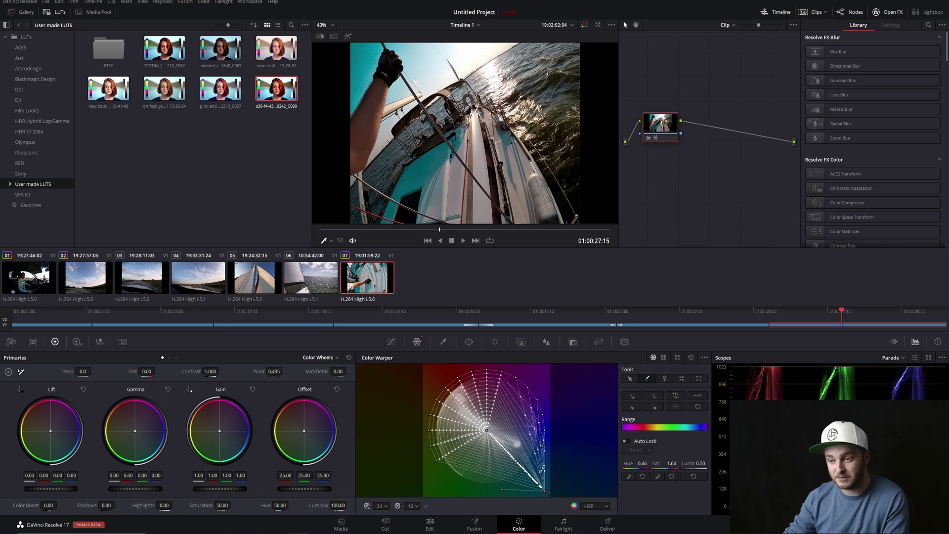
drag(545, 490, 541, 444)
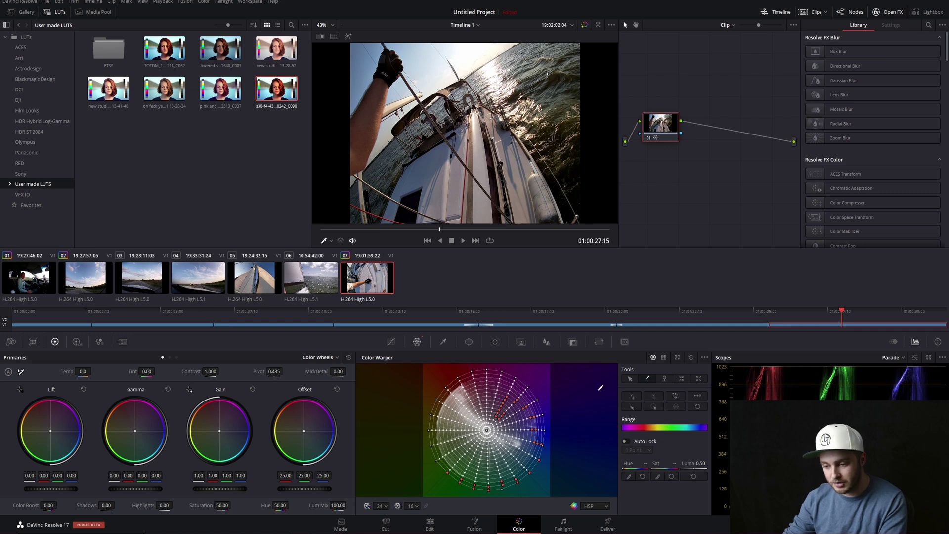
key(ctrl+z)
key(ctrl+z)
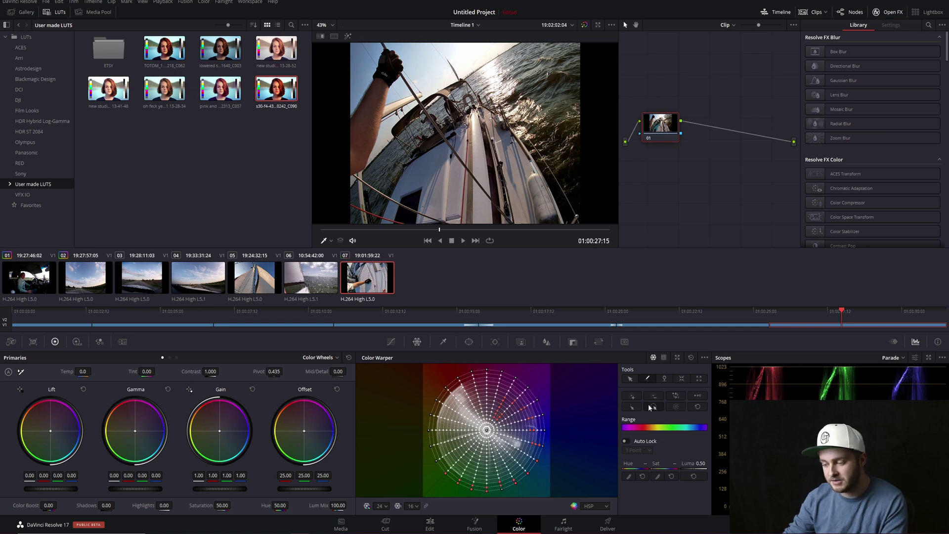
key(ctrl+z)
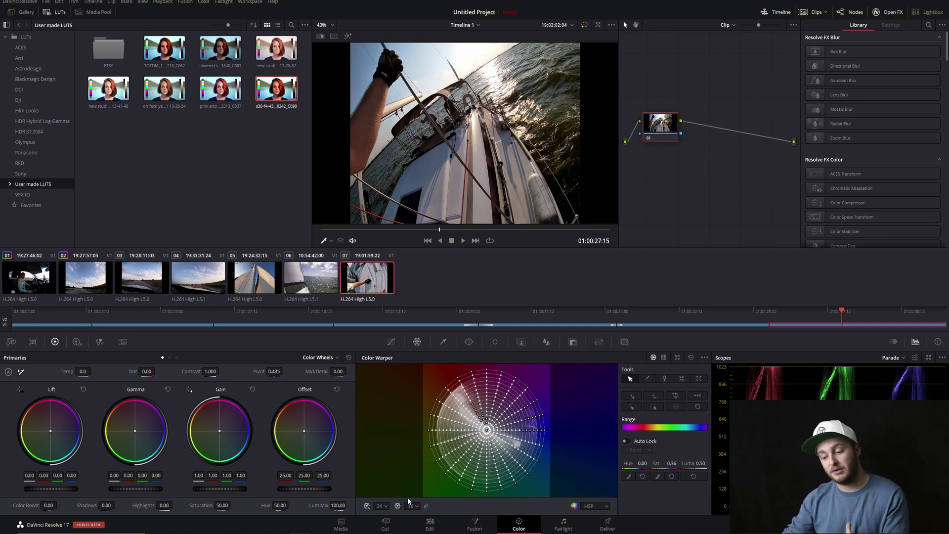
- Reduce the mesh to 6 hue divisions and pin inner control points along the red and magenta spokes
click(383, 506)
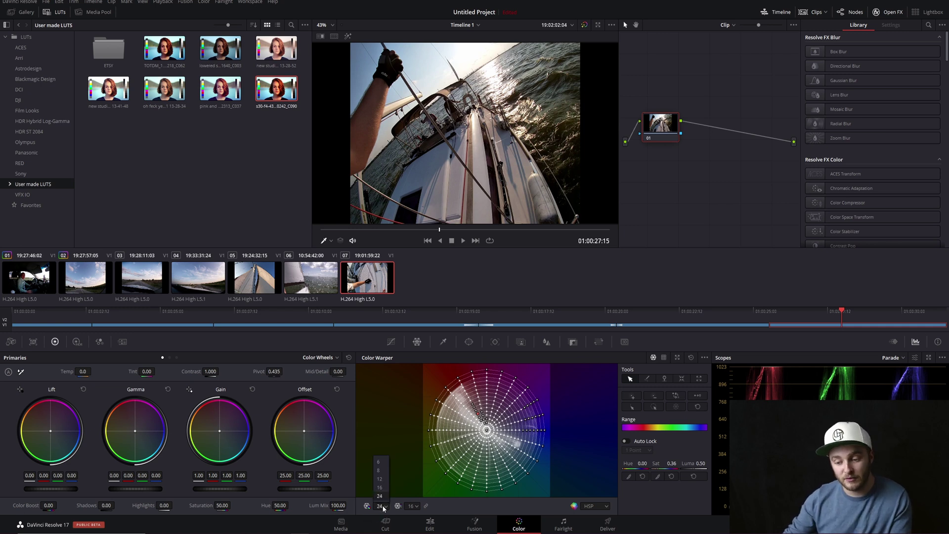
click(379, 462)
click(664, 378)
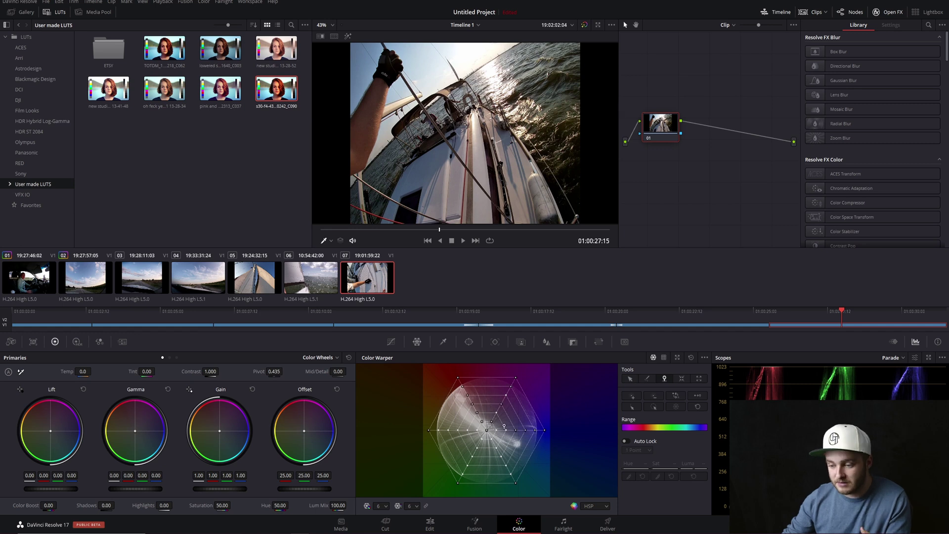
- Try moving points beyond the pins, red to about hue 0.02, saturation 1.22 and magenta to hue 0.20, saturation 1.57, and undo the moves
click(630, 378)
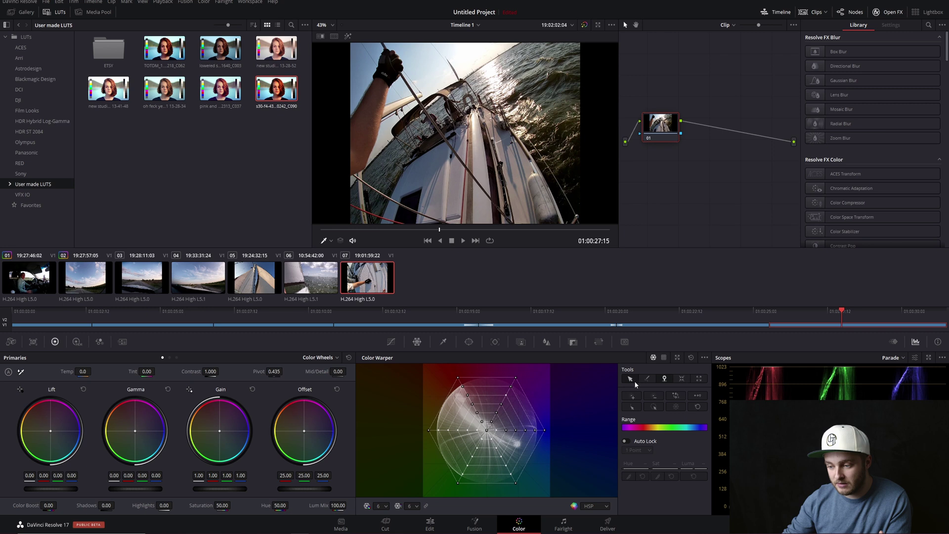
click(494, 394)
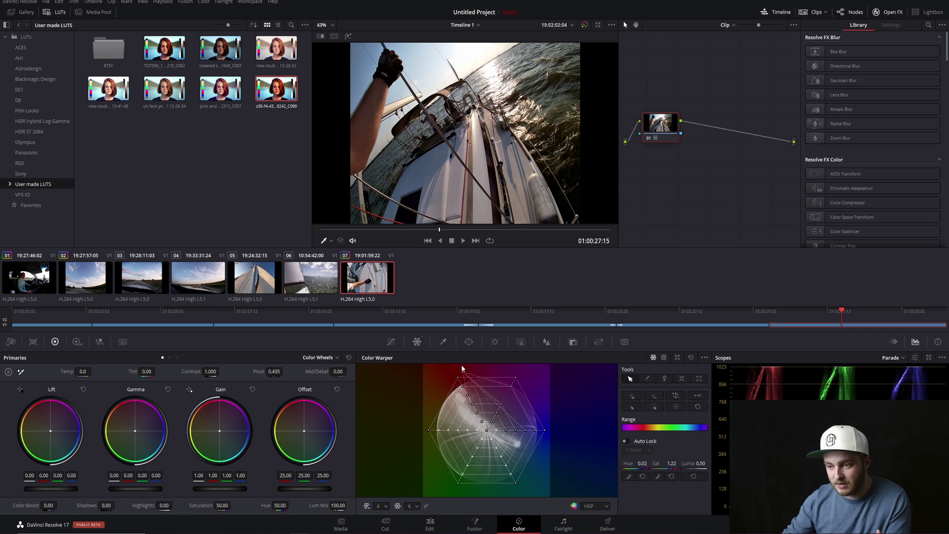
drag(462, 366, 539, 369)
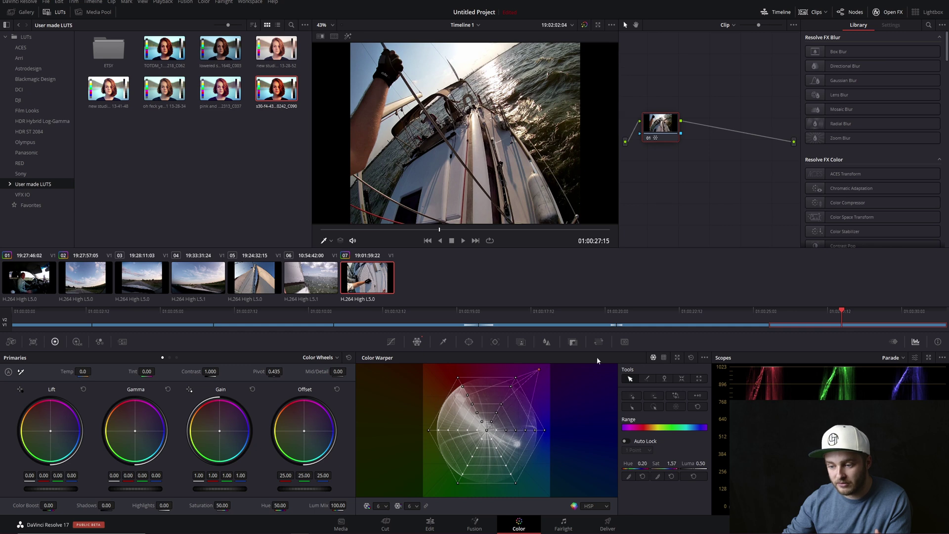
drag(597, 358, 504, 397)
key(ctrl+z)
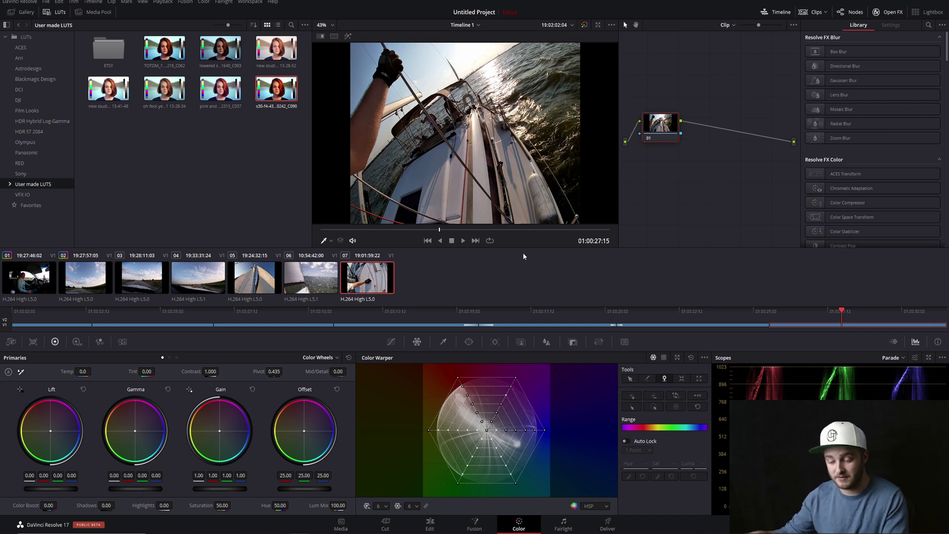
- Try pulling mesh points toward the inner red area with Pull Points and spreading points around the red spoke with Push Points
click(681, 378)
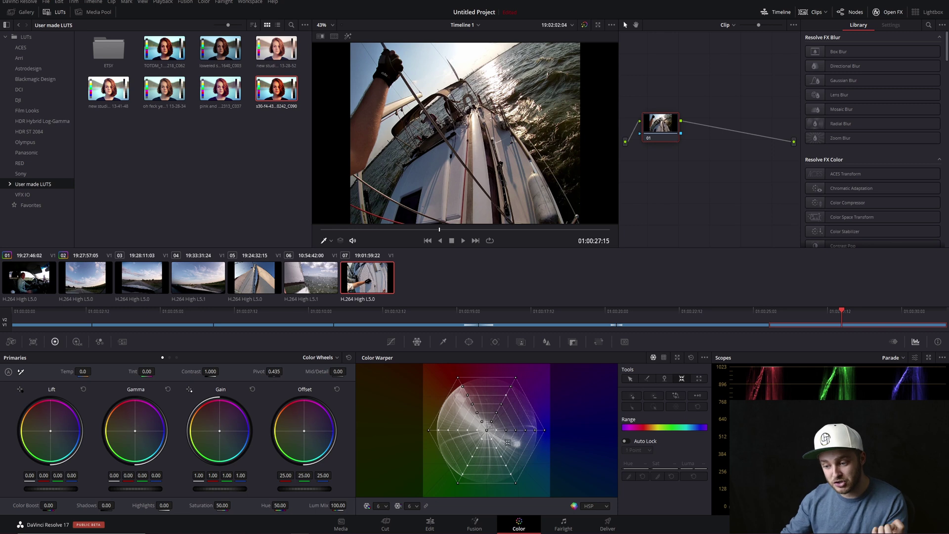
drag(508, 443, 472, 417)
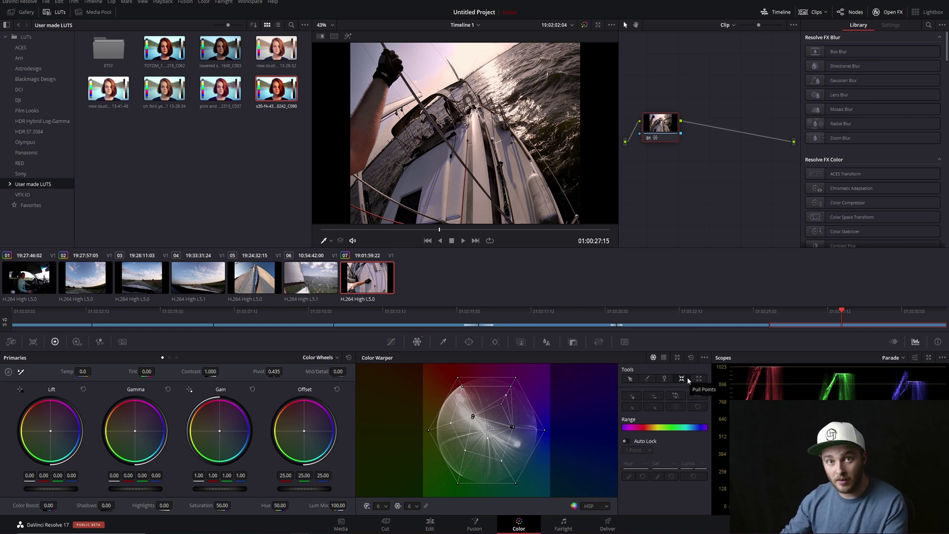
click(473, 415)
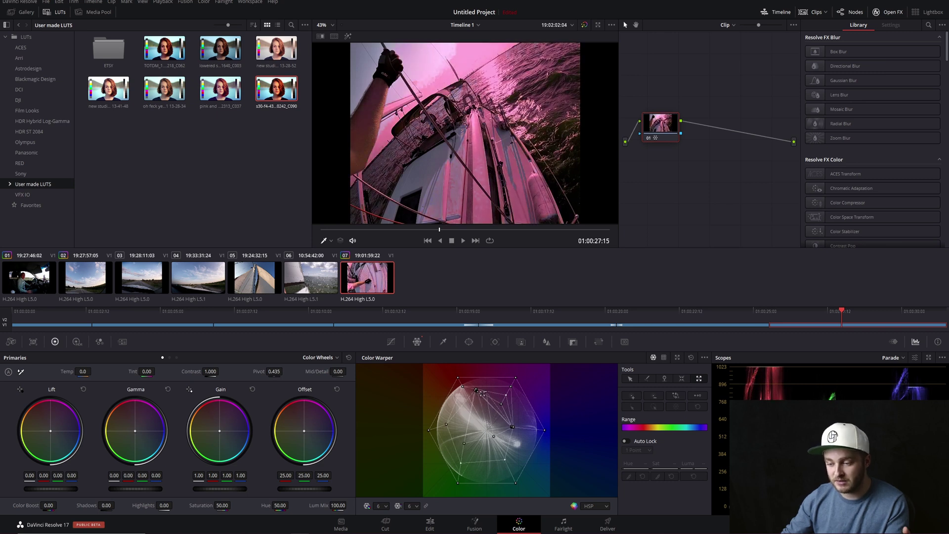
click(479, 391)
click(471, 391)
drag(469, 392, 470, 393)
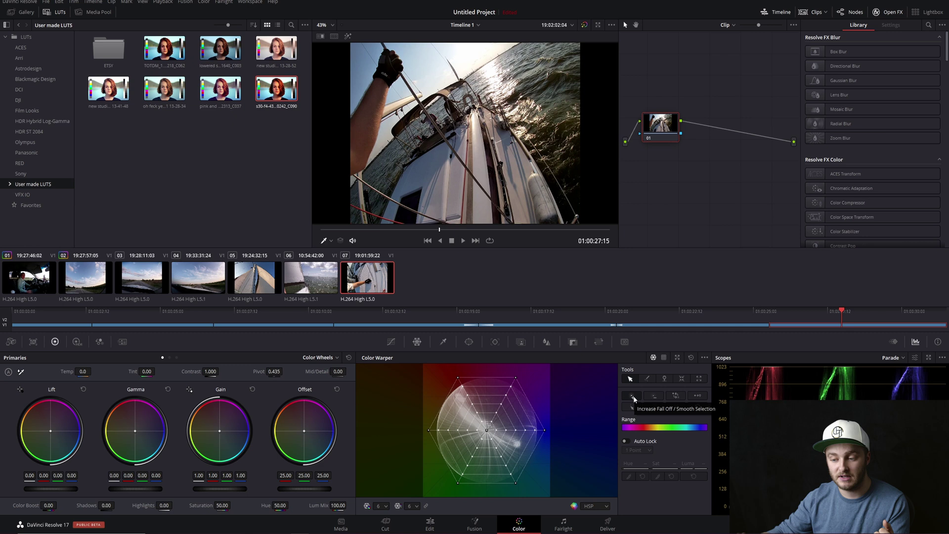
- Select the magenta-spoke point at hue 0.17, saturation 0.58 and try increasing, then reducing, the selection fall-off
click(502, 404)
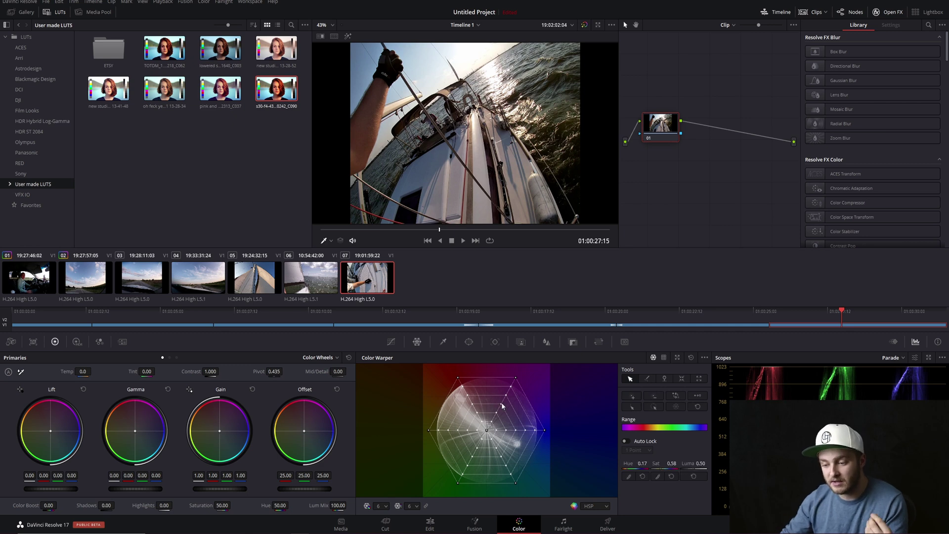
click(634, 397)
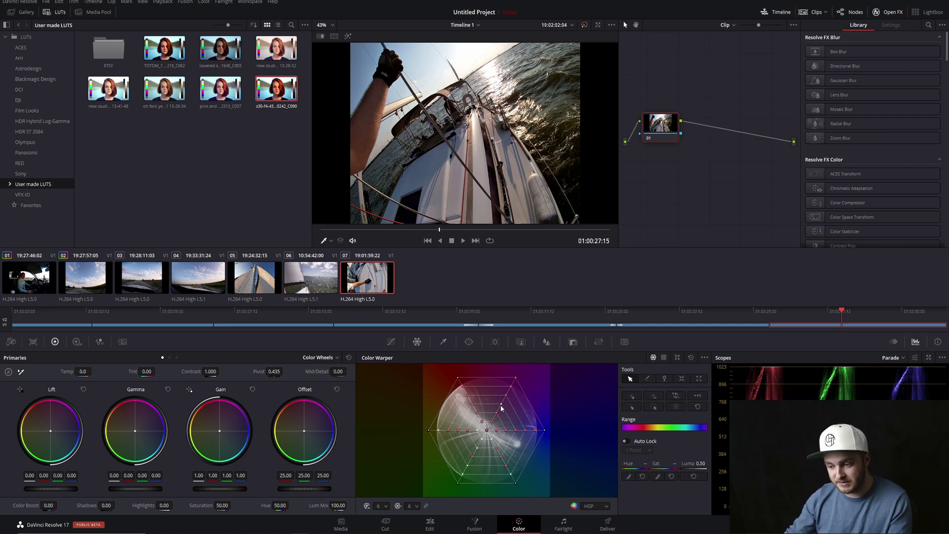
click(654, 397)
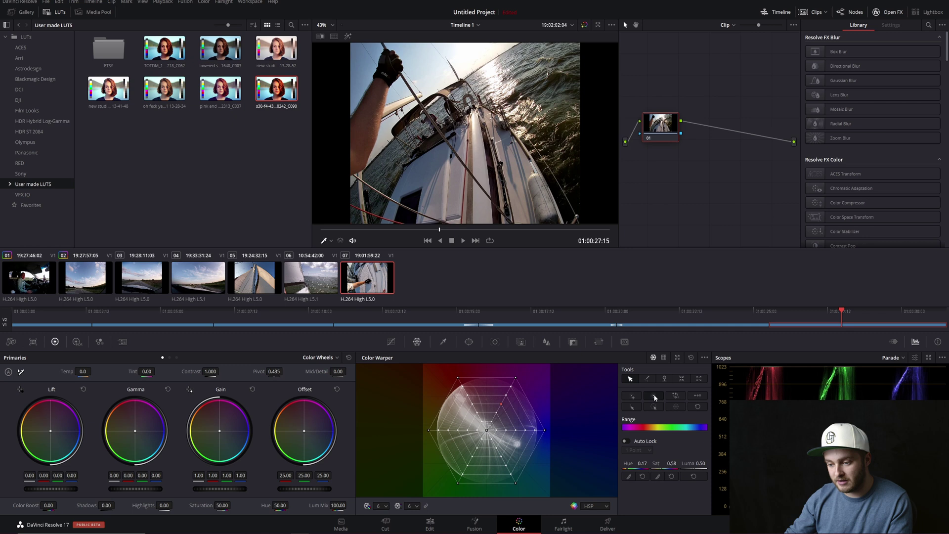
- Try moving the magenta-spoke point inward to saturation 0.56, and smooth the mesh selection outward and back again
mouse_move(501, 404)
mouse_down()
mouse_move(499, 395)
mouse_move(501, 409)
mouse_up()
click(633, 395)
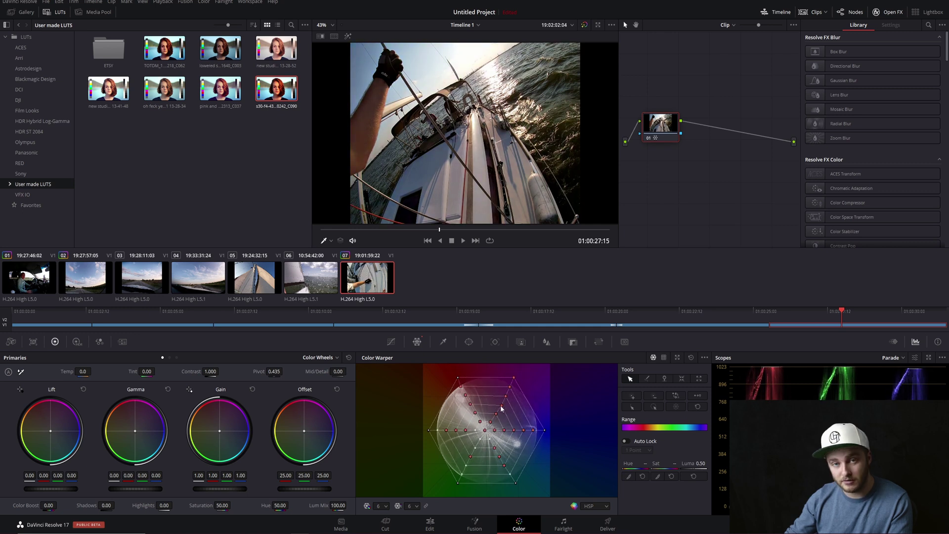
click(656, 399)
key(ctrl+z)
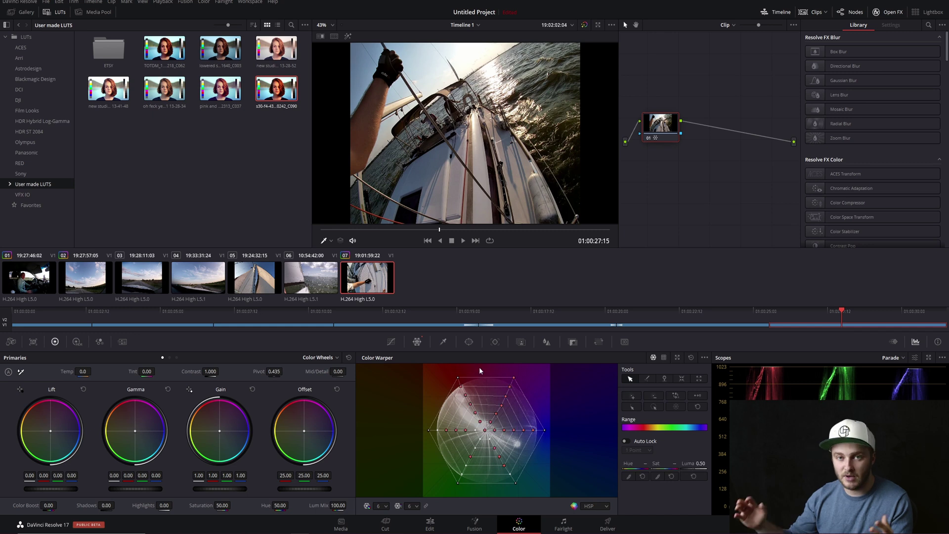
click(657, 395)
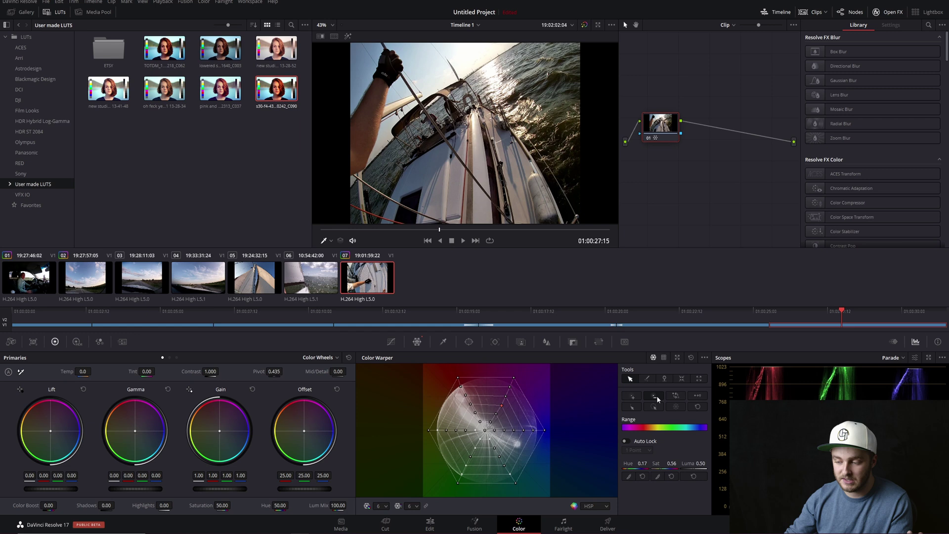
- Try inverting the empty selection to select all mesh points, pin them, and undo a small move near the outer magenta corner
click(698, 396)
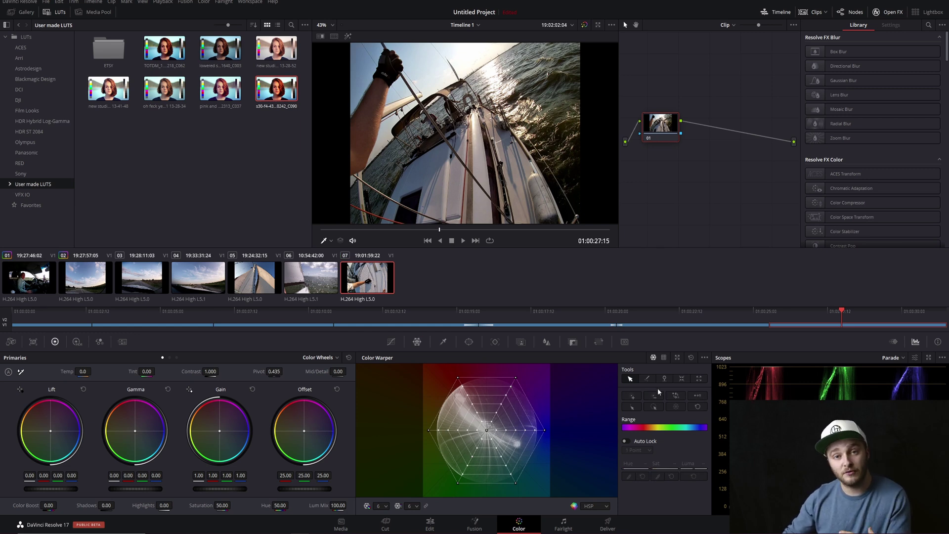
click(676, 392)
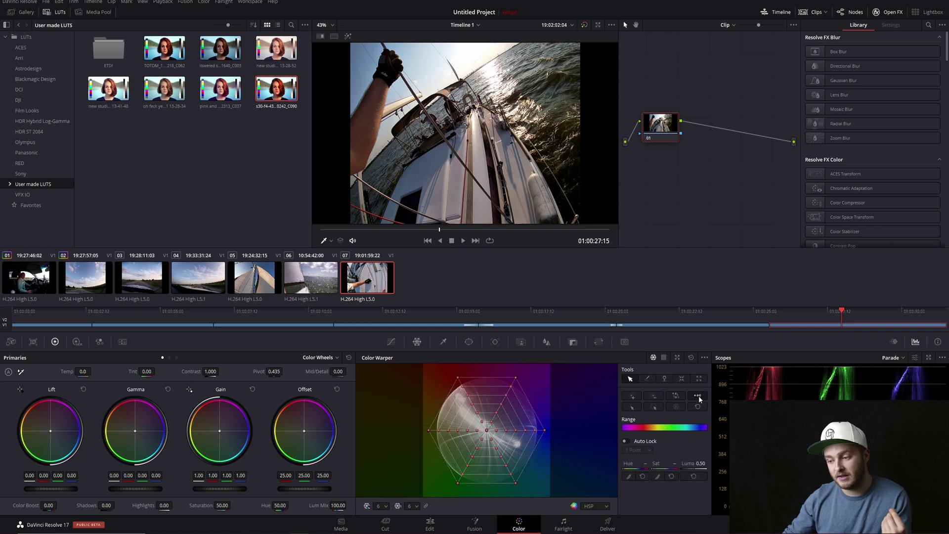
click(698, 396)
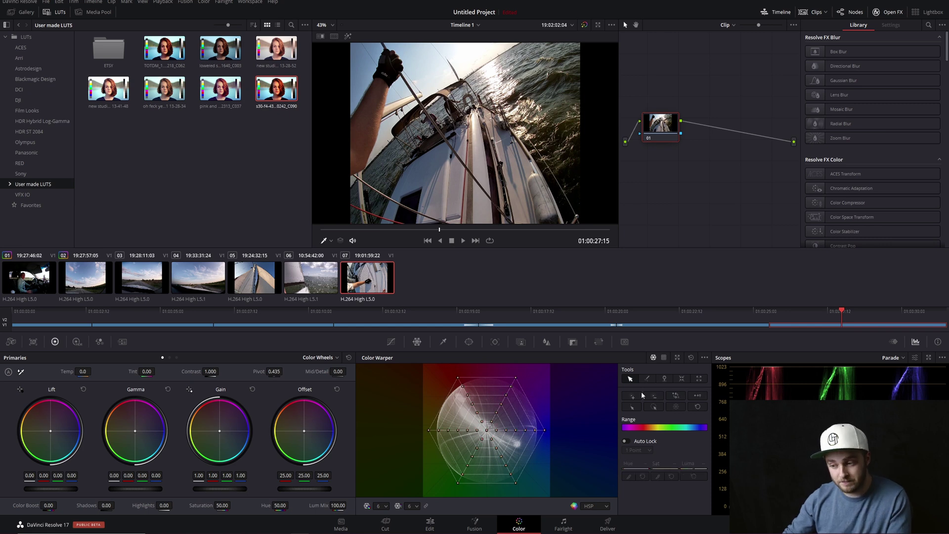
mouse_move(510, 386)
mouse_down()
mouse_move(528, 403)
mouse_move(492, 382)
mouse_move(509, 389)
mouse_up()
key(ctrl+z)
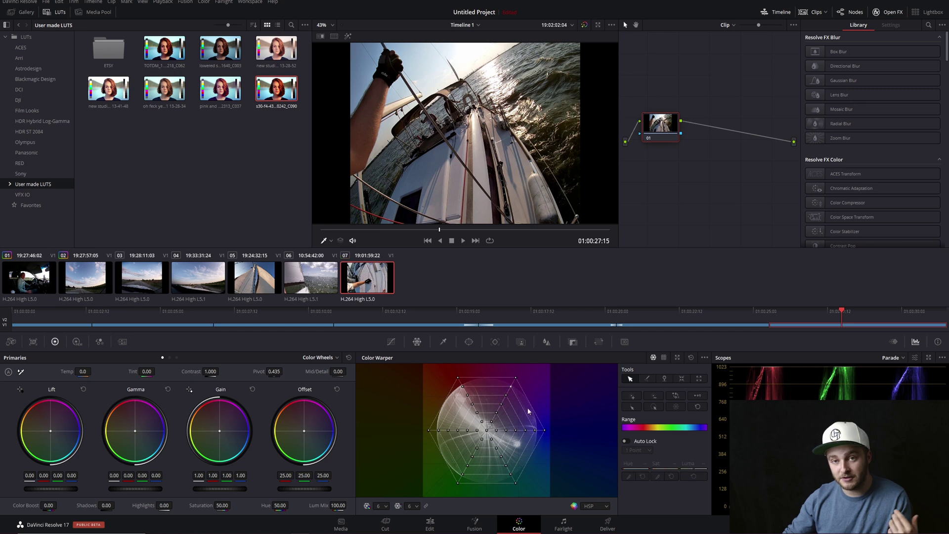
- Try selecting the magenta spoke's whole column and moving it to about hue 0.71, saturation 1.64, and undo the move
click(501, 404)
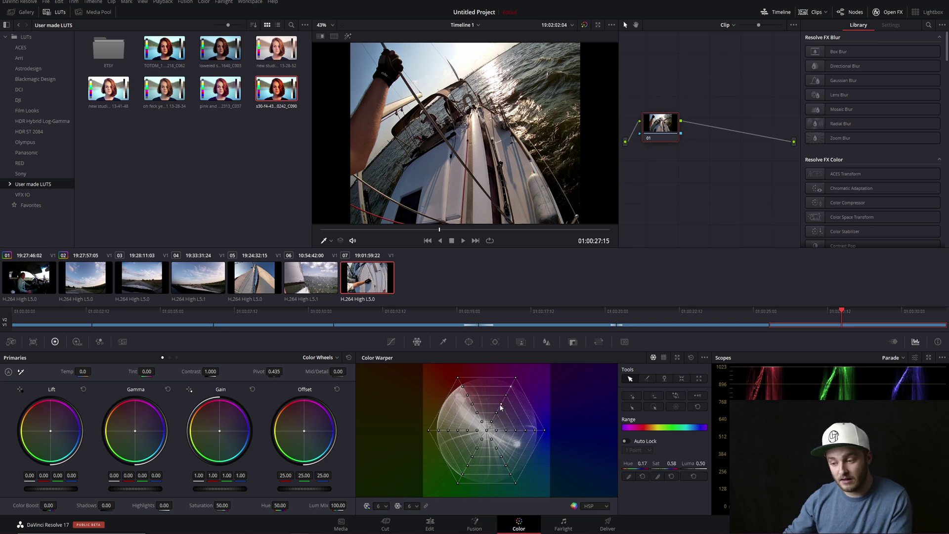
click(633, 407)
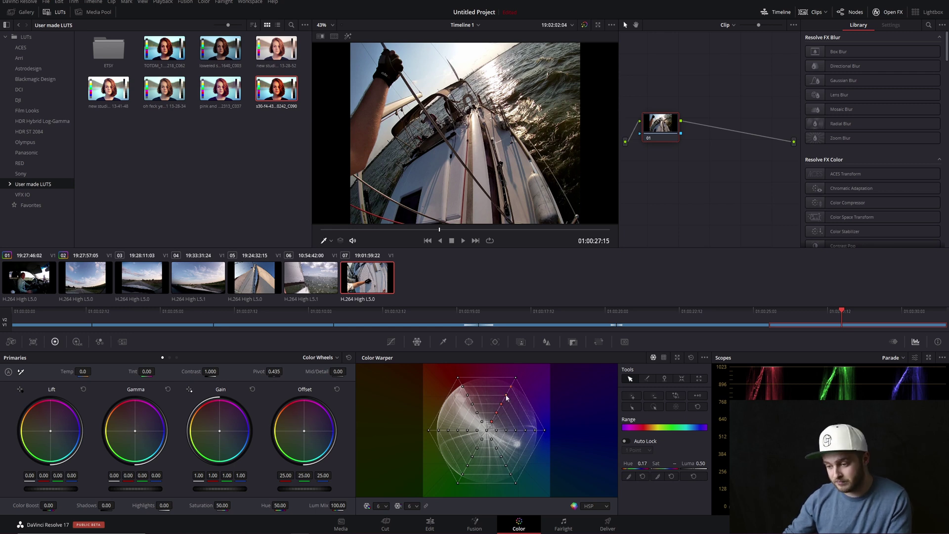
drag(506, 397, 428, 491)
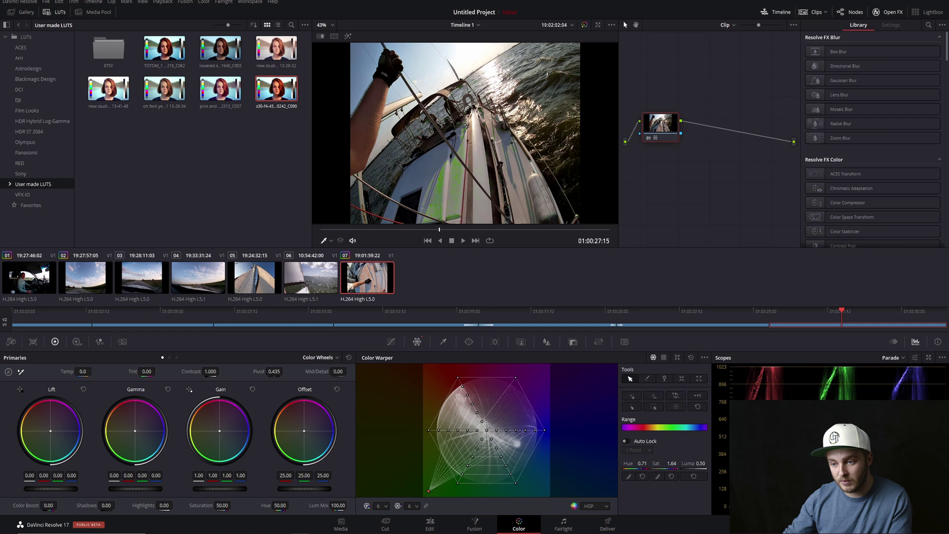
key(ctrl+z)
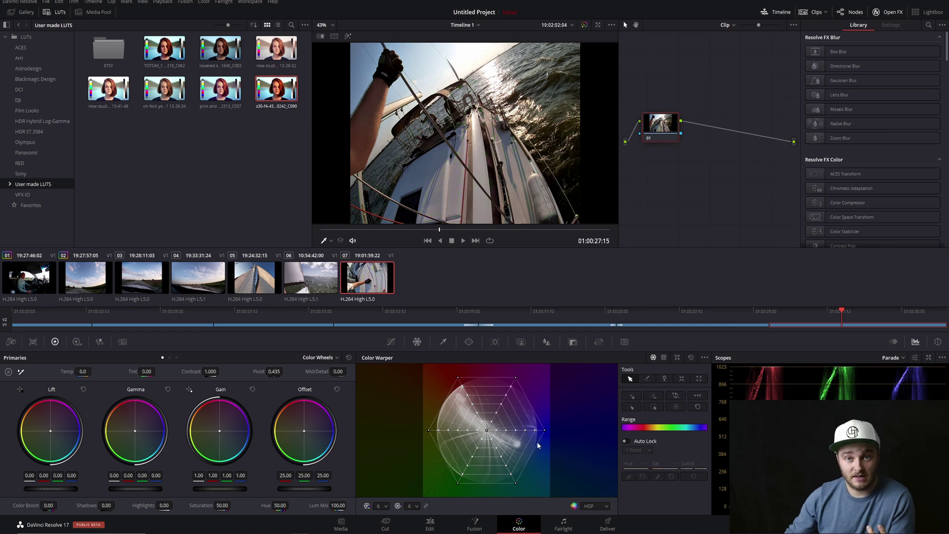
- Try selecting and shifting the ring of points through the point at hue 0.50, saturation 0.58, and undo the shift
click(501, 456)
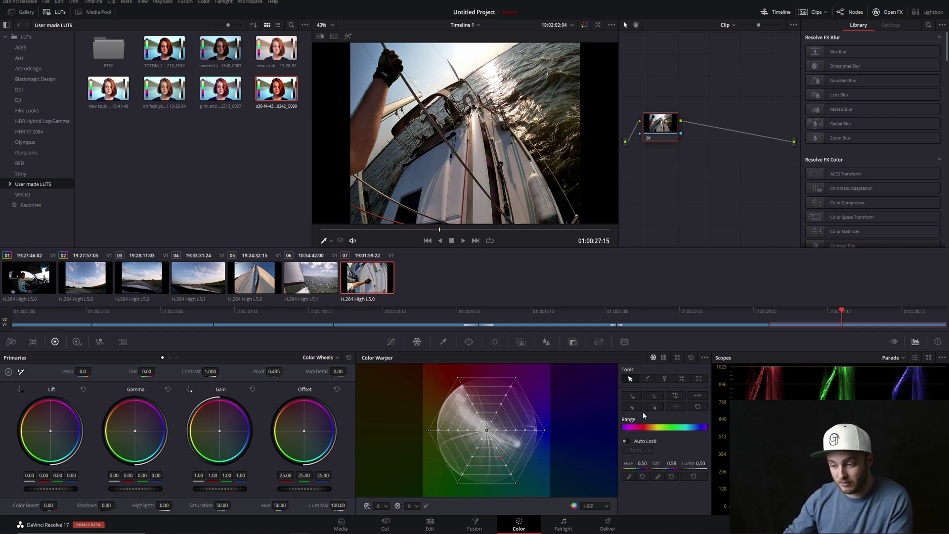
click(658, 408)
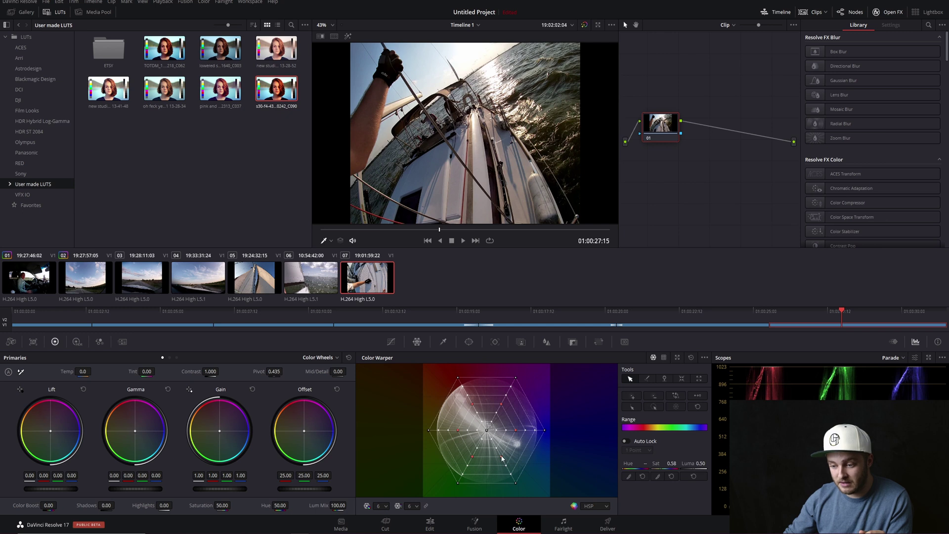
drag(501, 456, 512, 427)
key(ctrl+z)
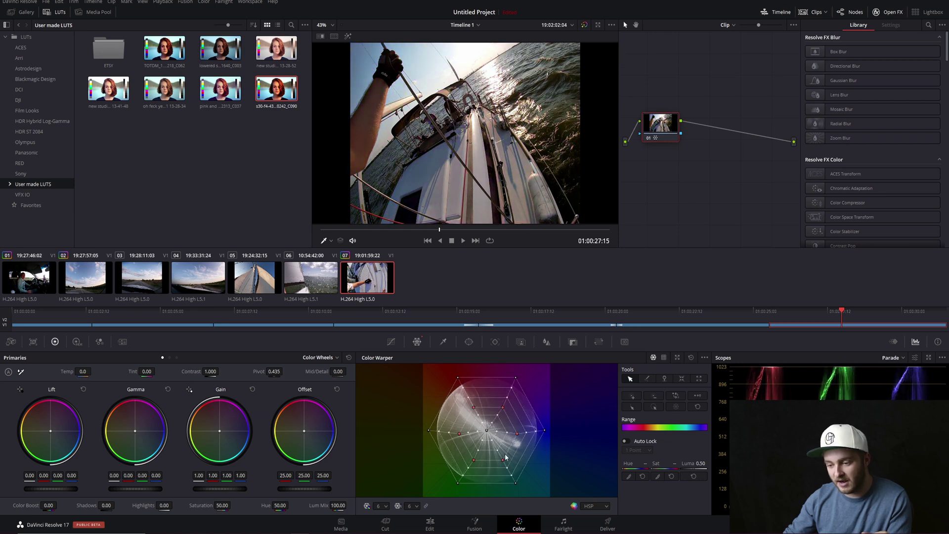
- Select every mesh point and reset the selected points
click(677, 406)
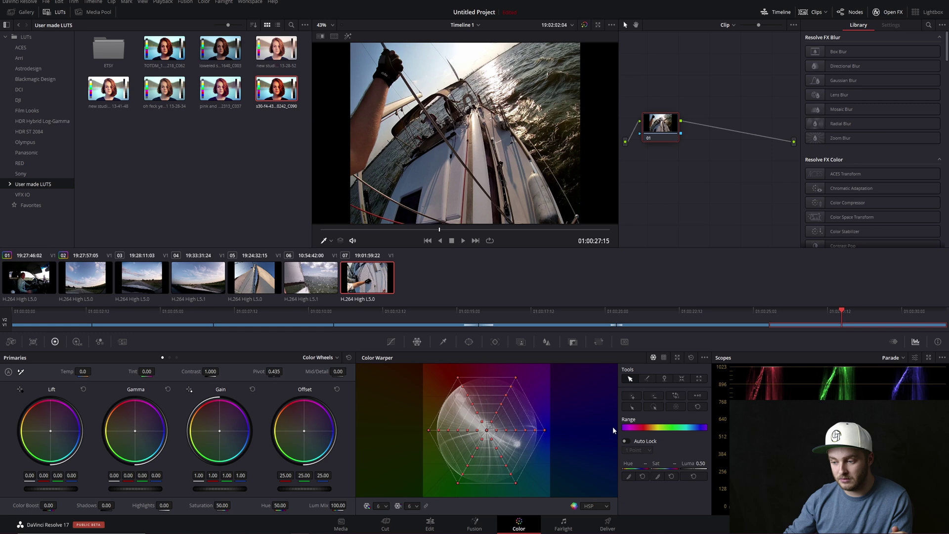
click(697, 406)
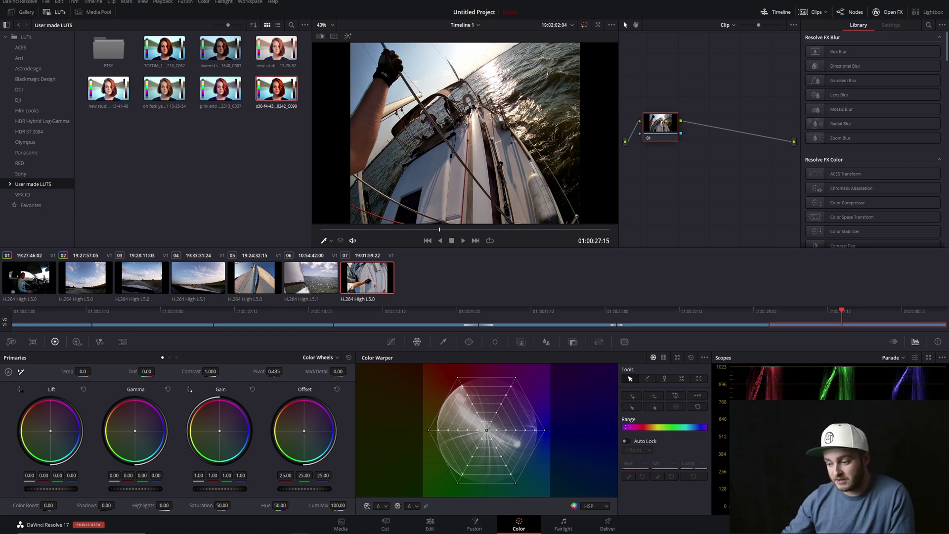
- Try selecting mesh points with a hue range from magenta to green, nudge them slightly, and clear the selection
drag(633, 425, 678, 426)
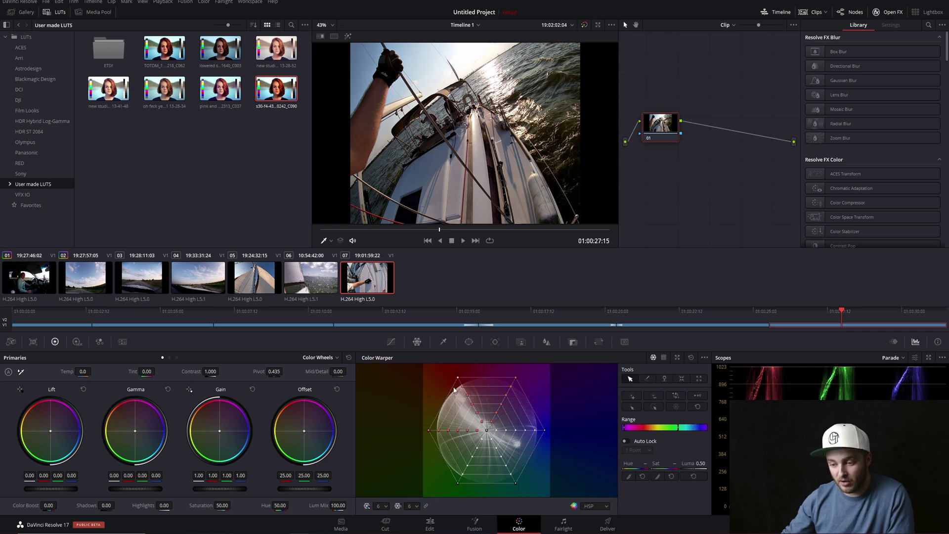
mouse_move(486, 426)
mouse_down()
mouse_move(495, 445)
mouse_move(478, 417)
mouse_move(495, 441)
mouse_move(437, 473)
mouse_move(482, 424)
mouse_up()
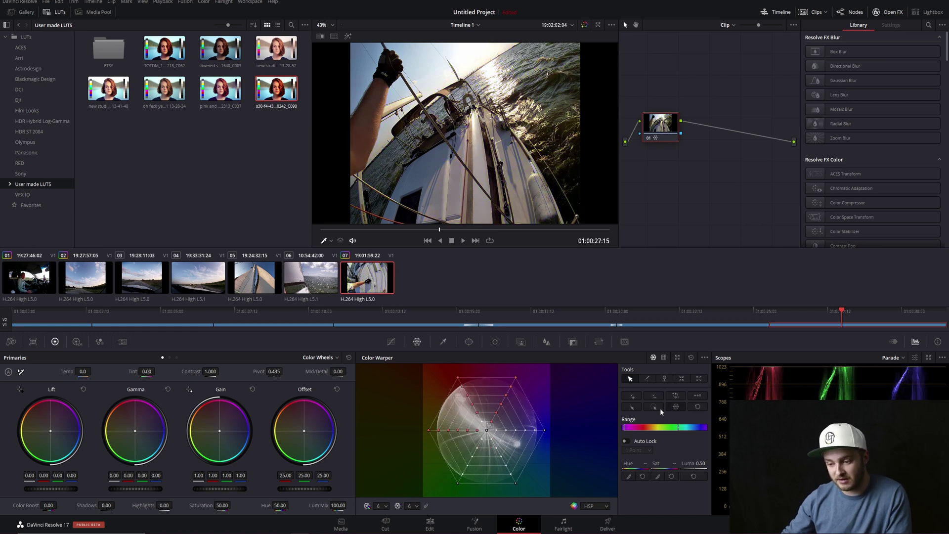
click(585, 419)
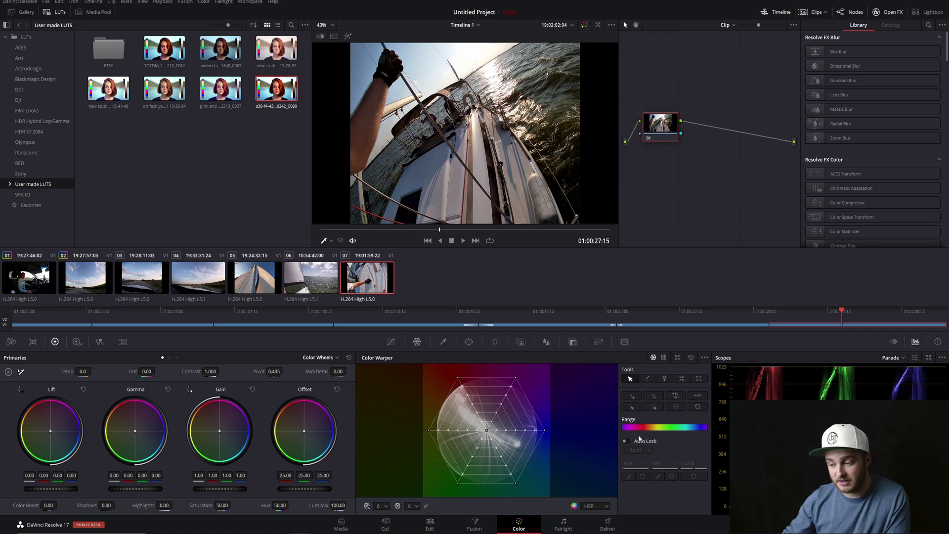
- Try adjusting hue, saturation and luma 0.71 for the points in a magenta-to-yellow range, and reset the Color Warper
drag(659, 426, 633, 429)
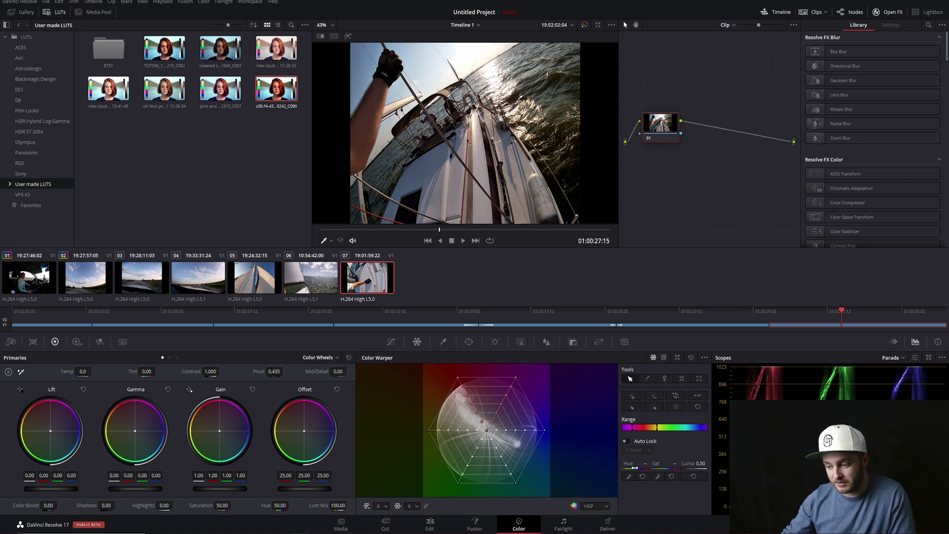
mouse_move(635, 467)
mouse_down()
mouse_move(662, 467)
mouse_move(613, 467)
mouse_move(692, 465)
mouse_move(645, 467)
mouse_up()
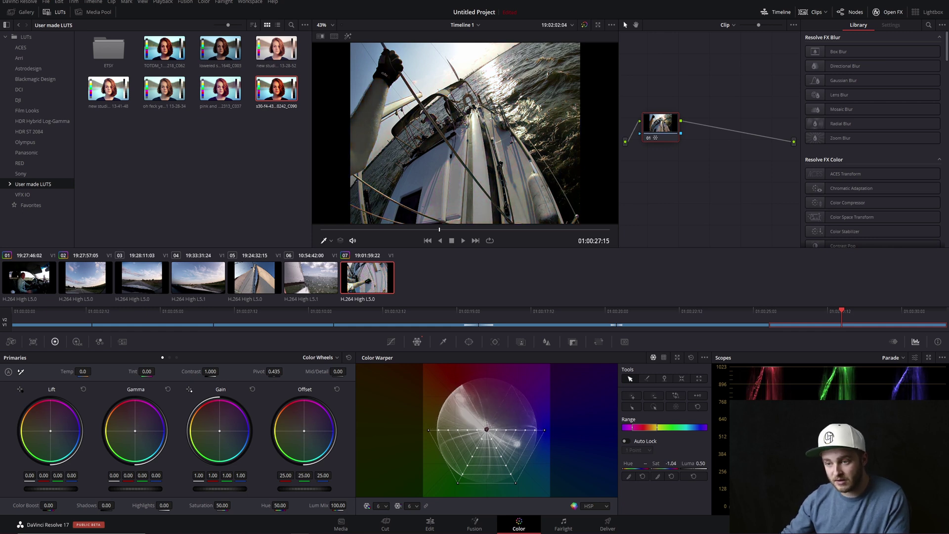
click(671, 476)
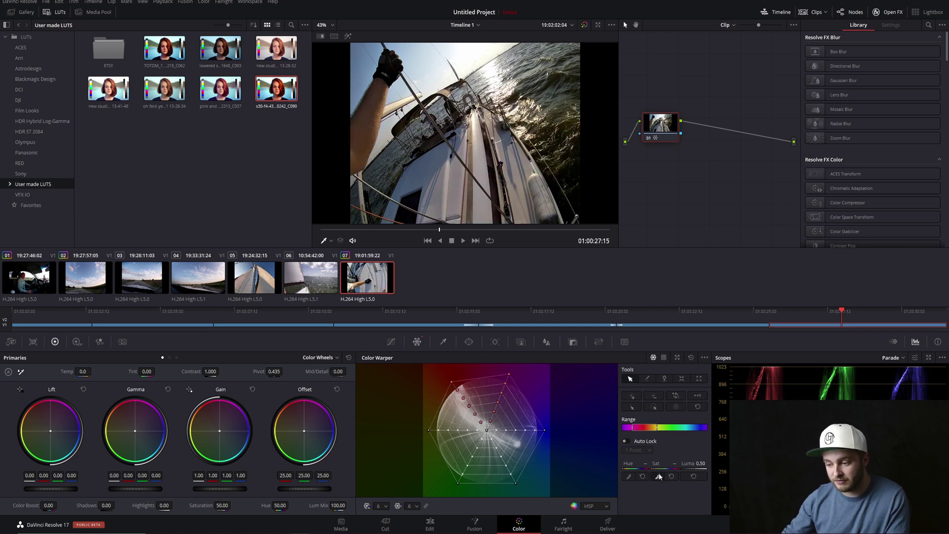
drag(694, 468, 698, 467)
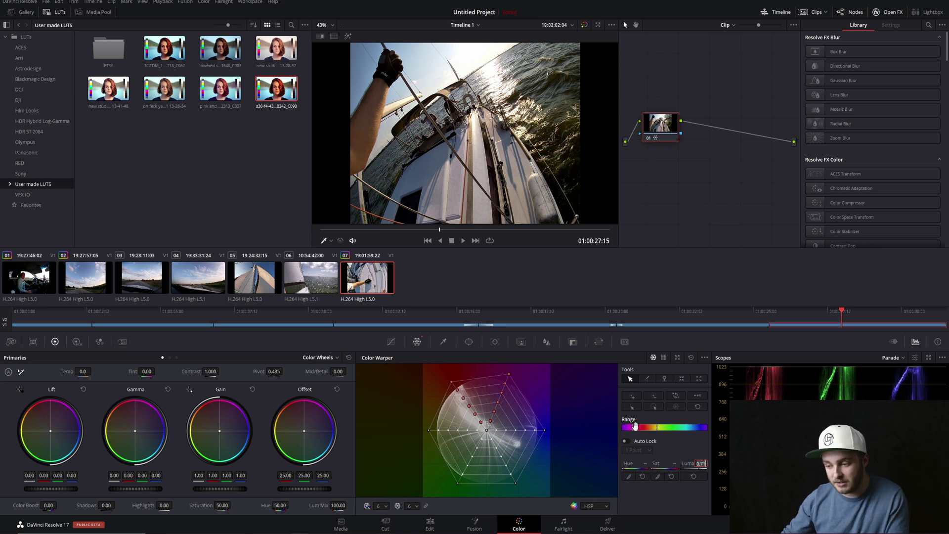
click(691, 357)
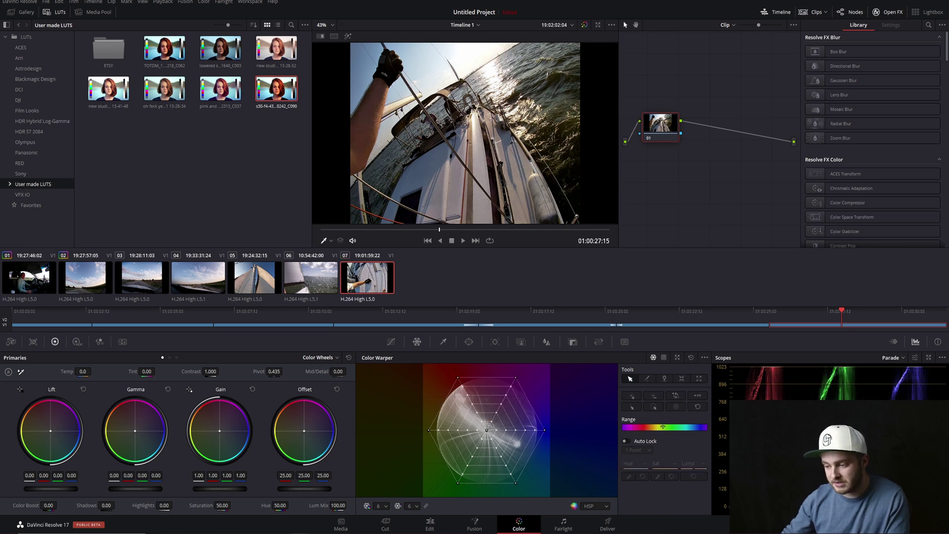
- Try limiting the hue range to the red spoke and raising its luma to 1.00
drag(661, 427, 650, 428)
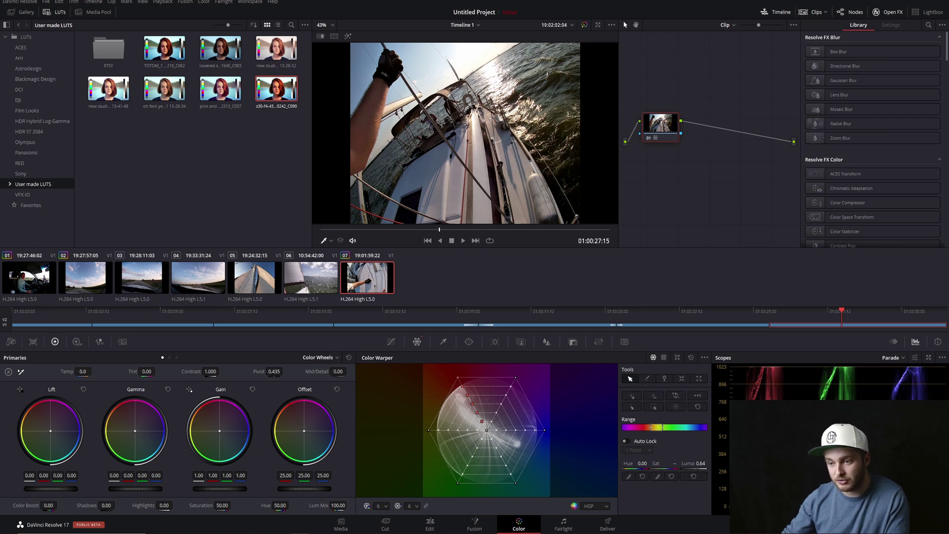
drag(686, 464, 711, 464)
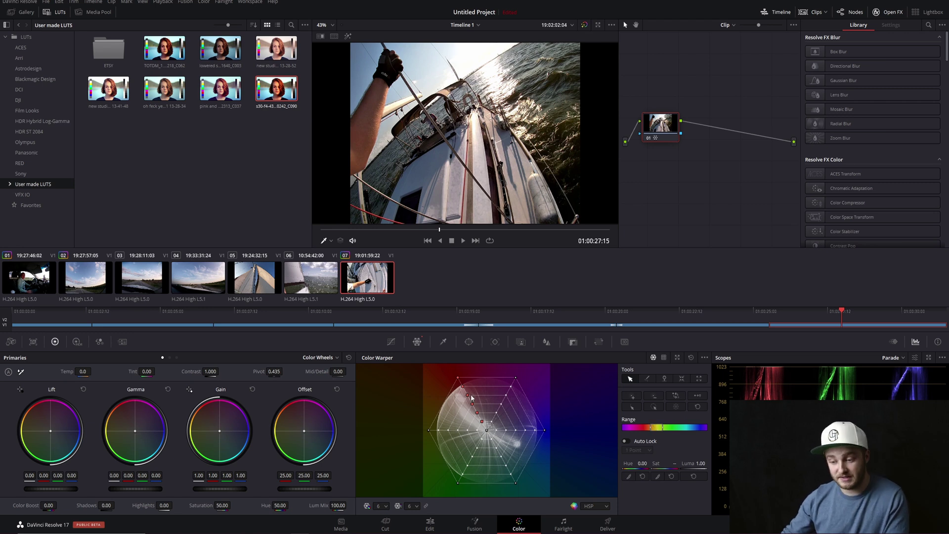
- Set the mesh resolution to 24 hue divisions and 16 saturation divisions
click(384, 505)
click(381, 467)
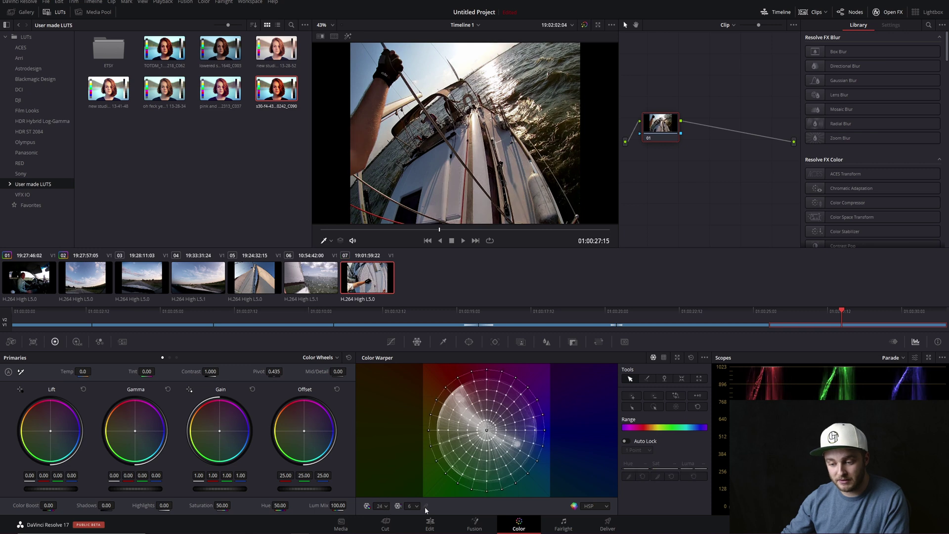
click(412, 533)
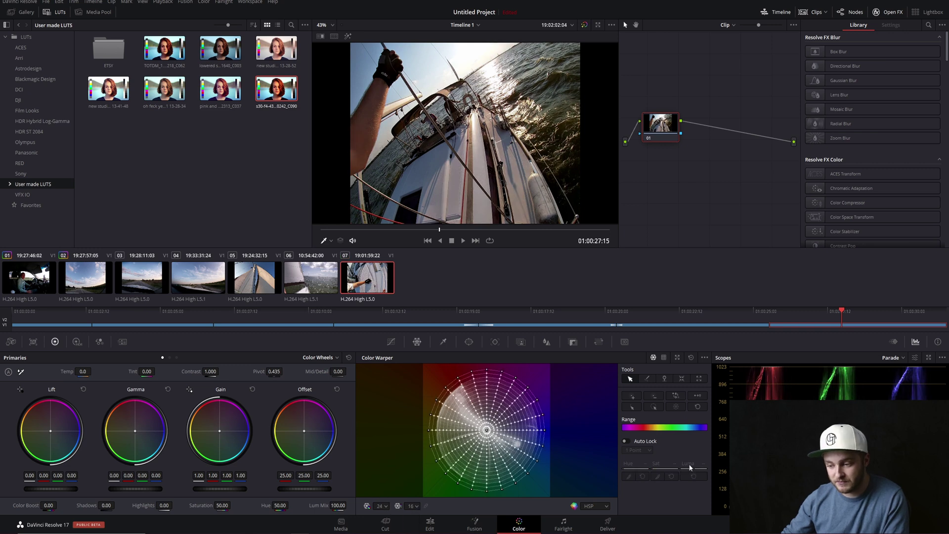
- Try narrowing the hue range to the red-to-yellow spokes, shifting their hue toward magenta and setting their luma to 0.64
drag(663, 427, 649, 427)
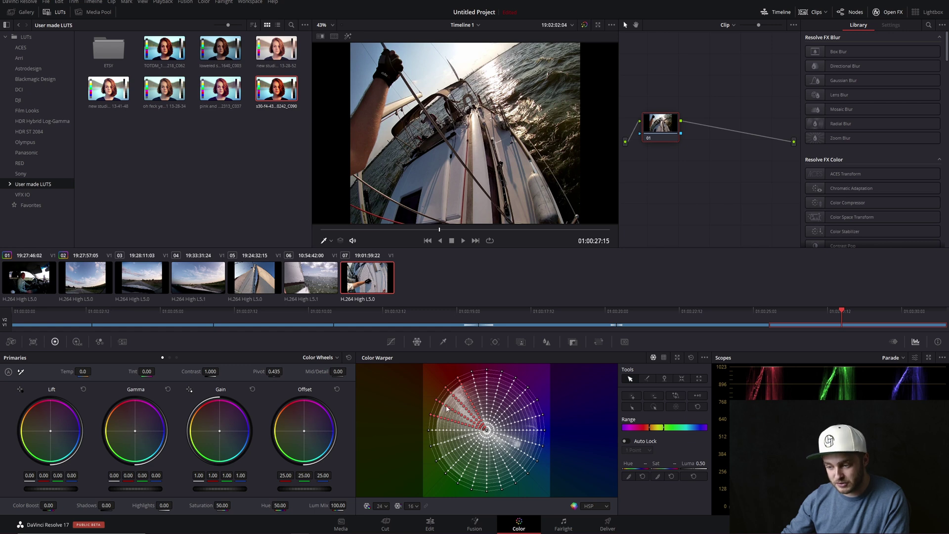
drag(694, 465, 645, 463)
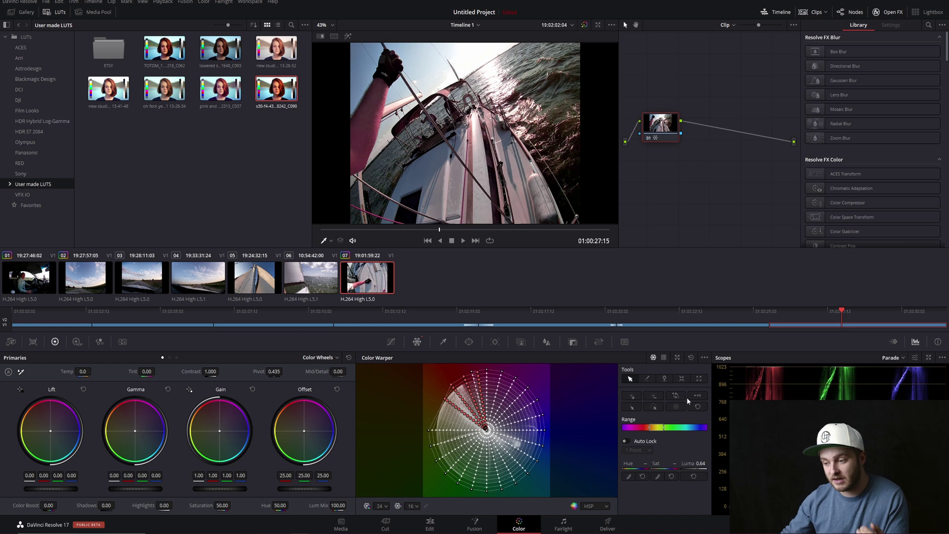
- Expand the Color Warper into a floating window and set it to Chroma-Luma mode, comparing it with the Hue-Saturation mesh
click(677, 358)
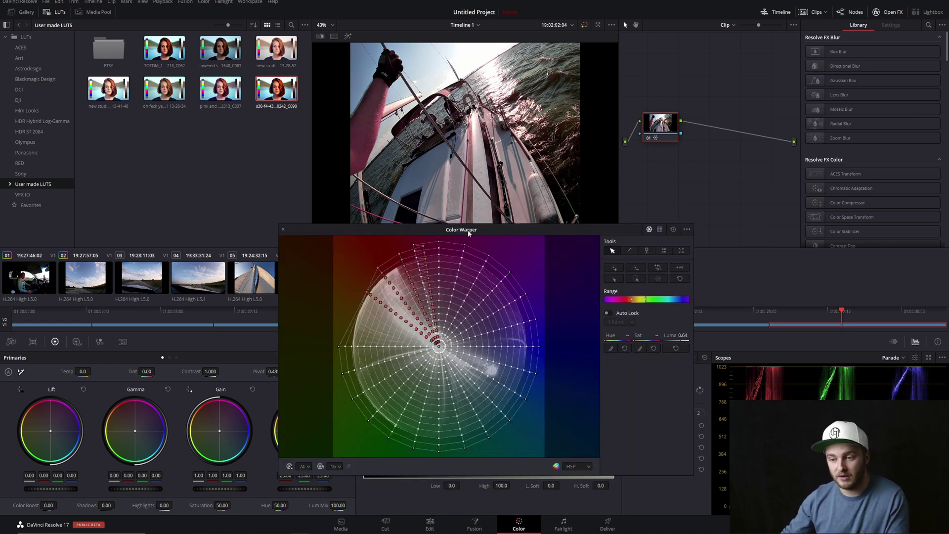
mouse_move(468, 233)
mouse_down()
mouse_move(608, 158)
mouse_move(516, 249)
mouse_move(361, 259)
mouse_move(349, 241)
mouse_move(463, 231)
mouse_up()
click(656, 229)
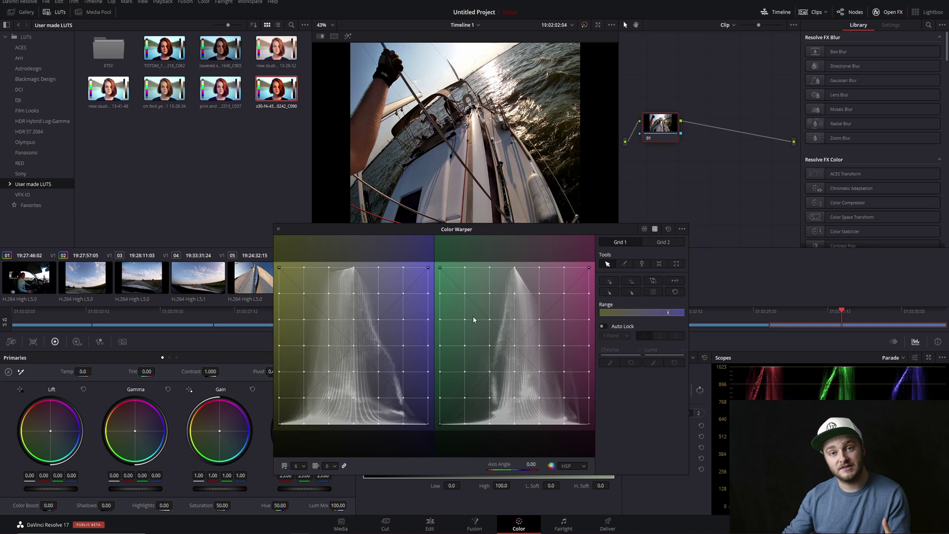
click(644, 229)
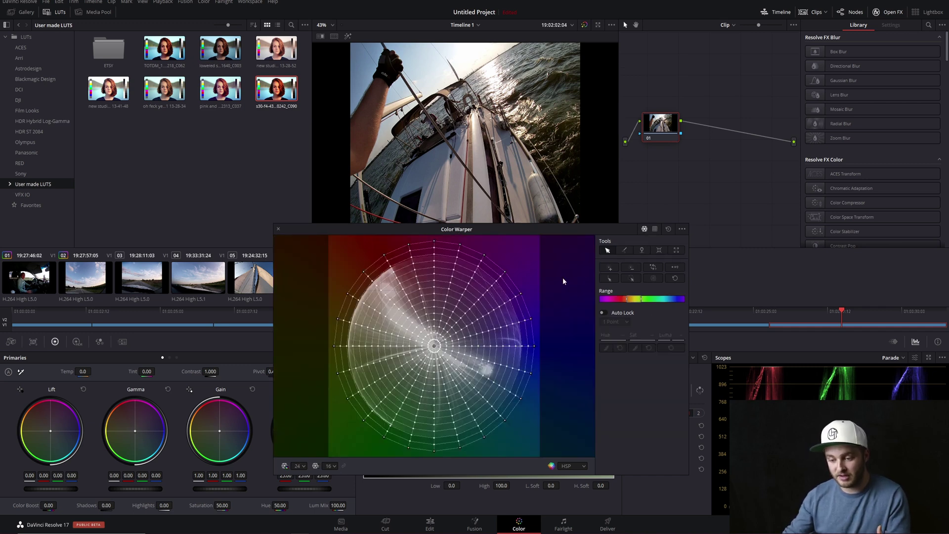
click(655, 229)
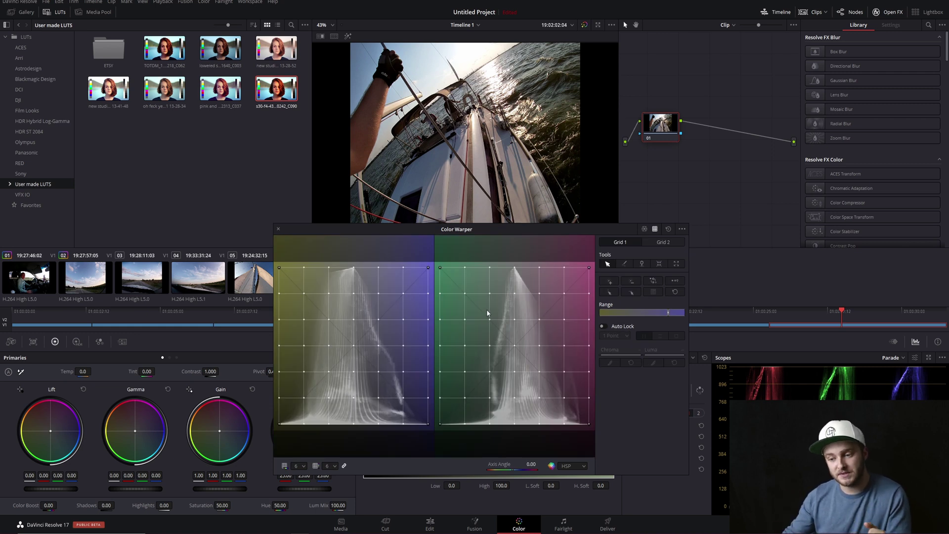
- Try selecting points on the green and magenta sides of the second Chroma-Luma grid, and close the floating Color Warper window
click(451, 303)
click(575, 307)
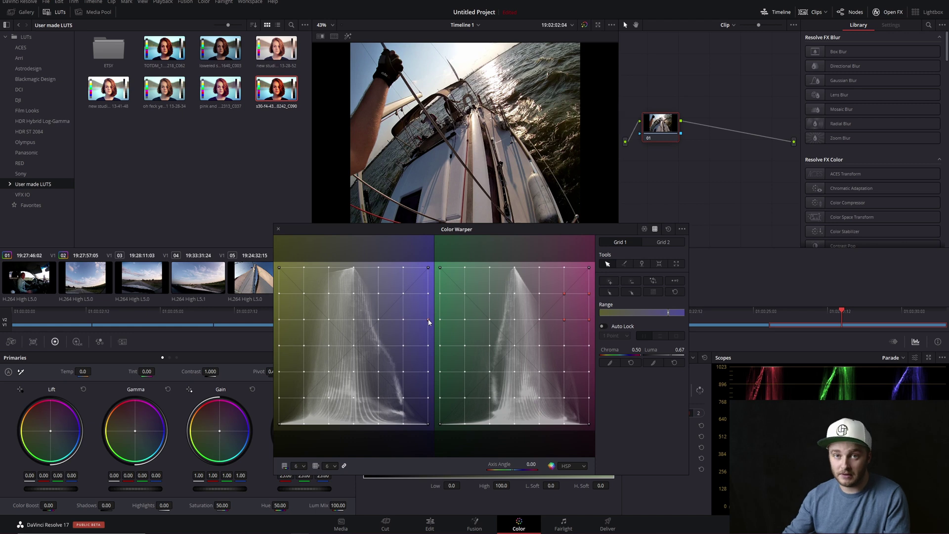
click(278, 229)
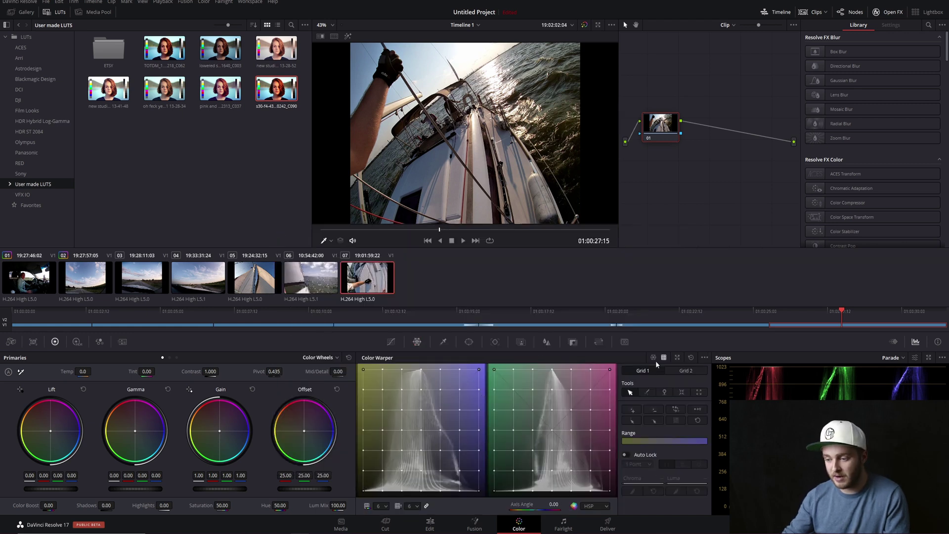